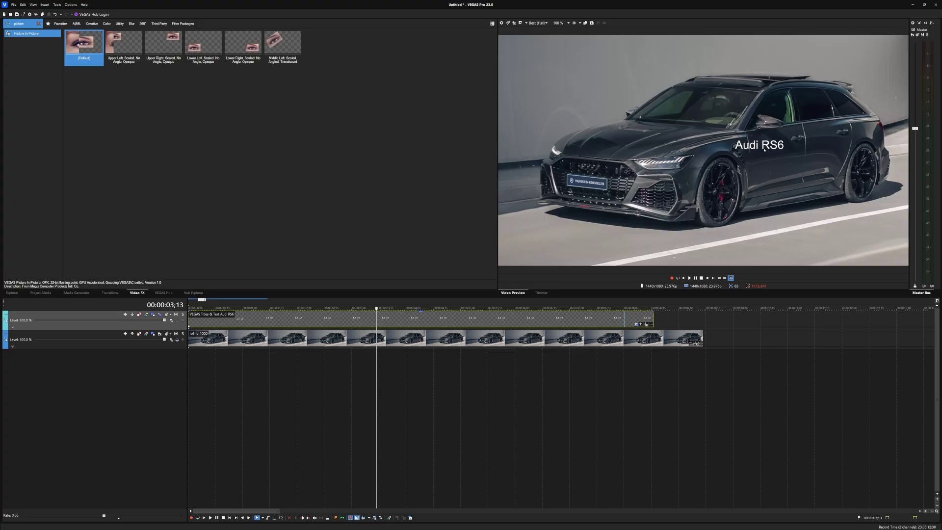
# - Apply the Picture In Picture (Default) preset to the Audi RS6 title track and reveal its keyframe row
pyautogui.click(361, 343)
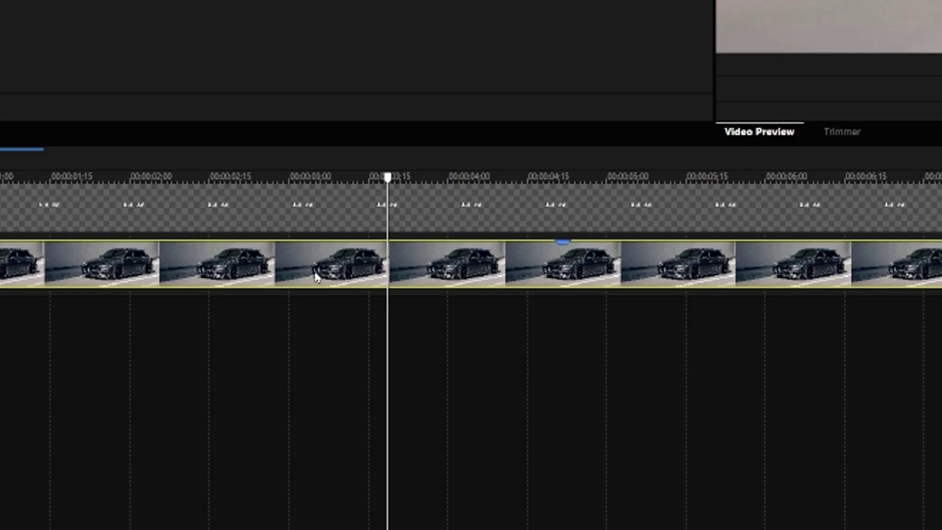
pyautogui.click(317, 277)
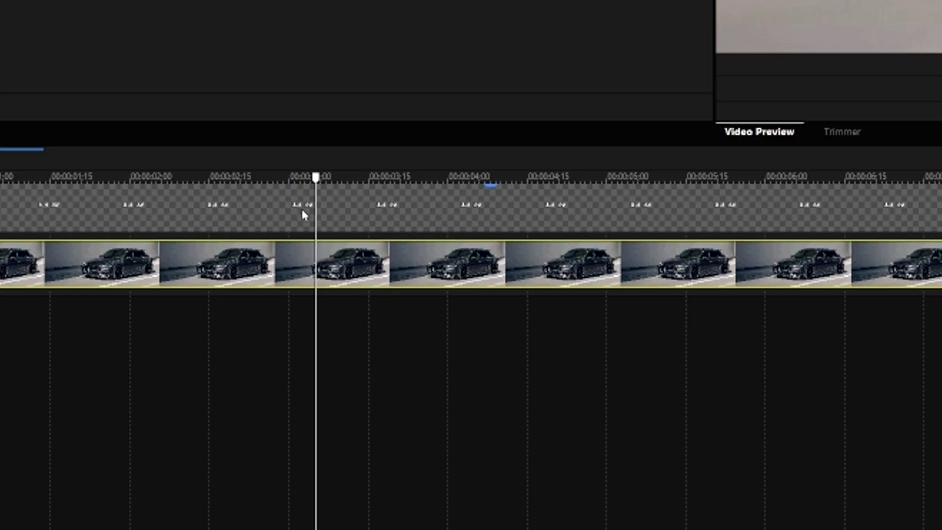
pyautogui.click(353, 207)
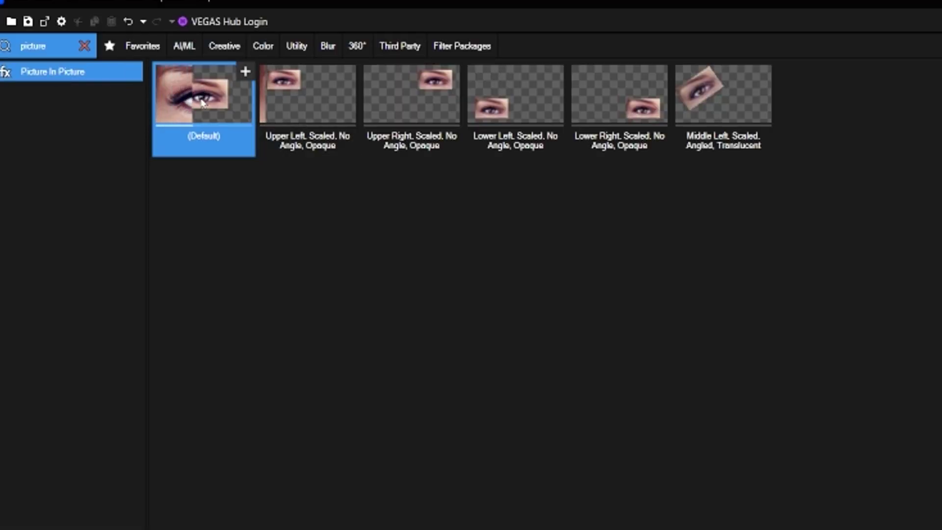
pyautogui.moveTo(204, 98); pyautogui.dragTo(239, 188)
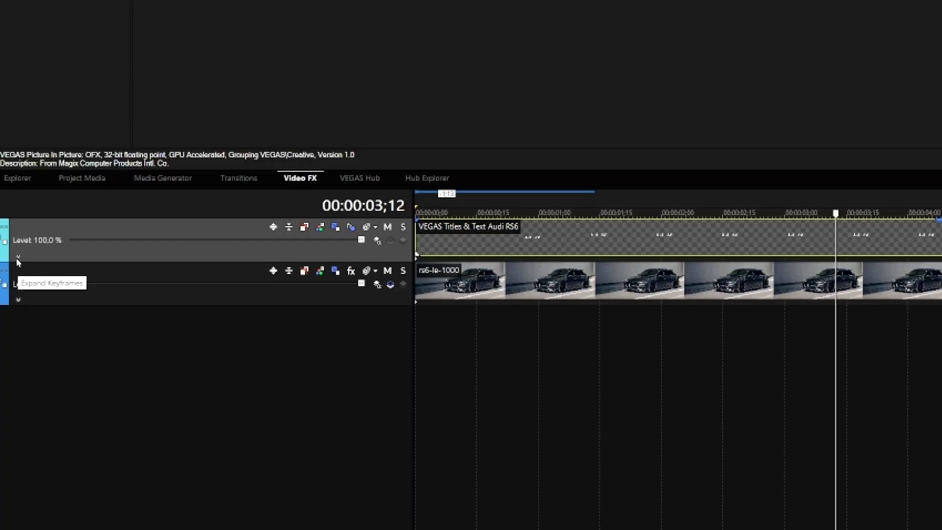
pyautogui.click(18, 260)
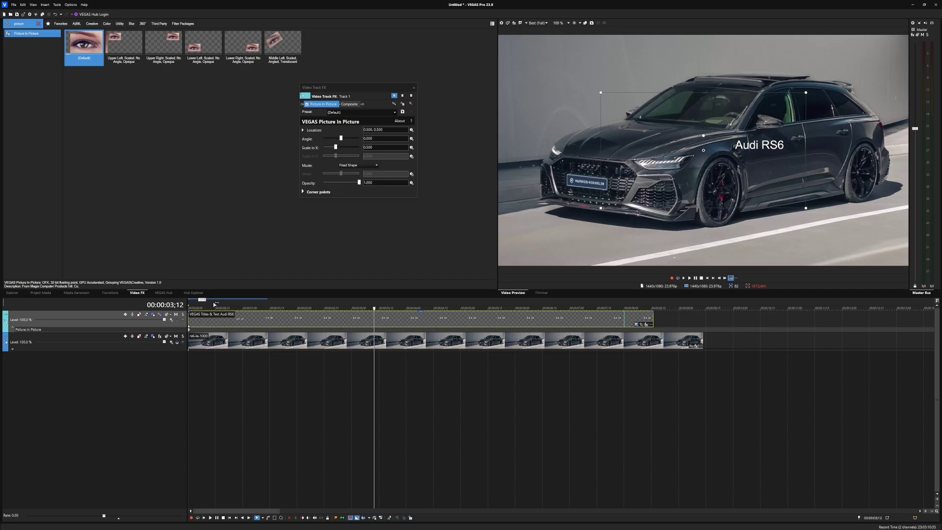
pyautogui.click(451, 201)
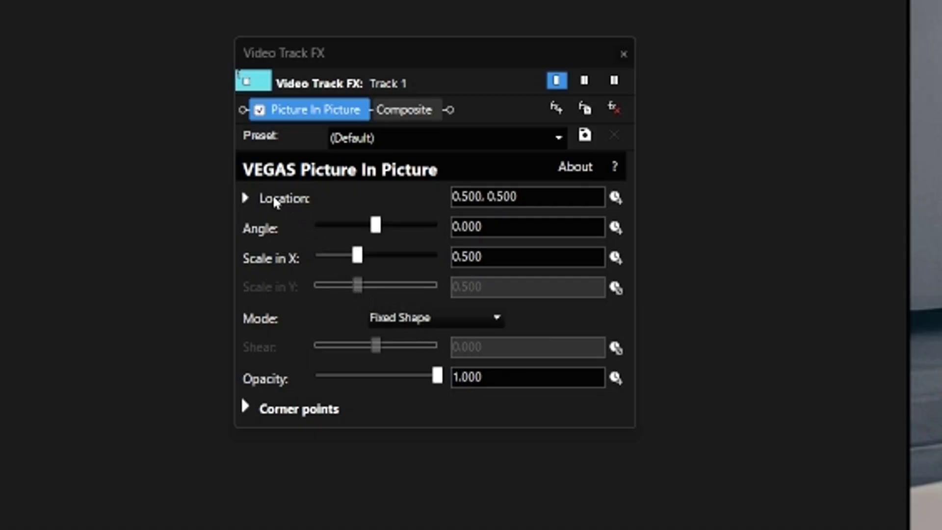
# - Animate the PiP Location with Sync Cursor on, enlarging the Audi RS6 title and moving it lower-left
pyautogui.click(245, 198)
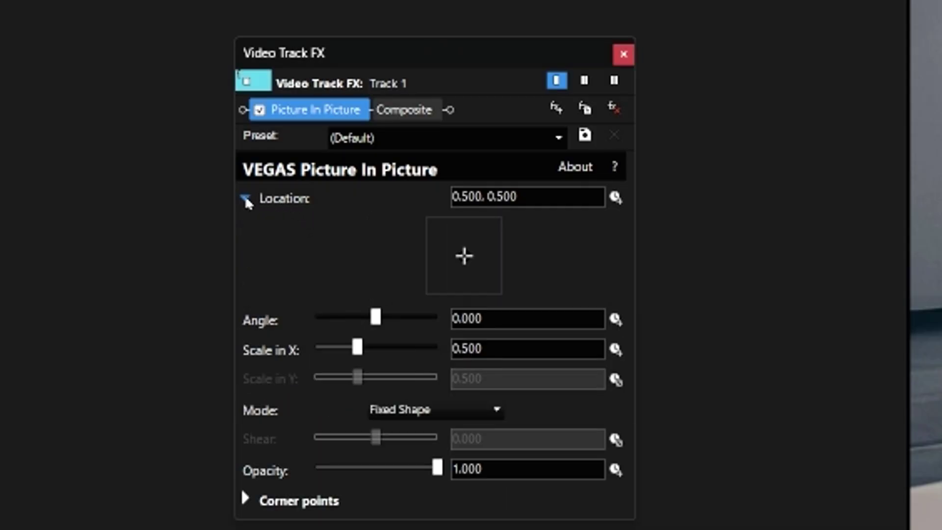
pyautogui.click(616, 198)
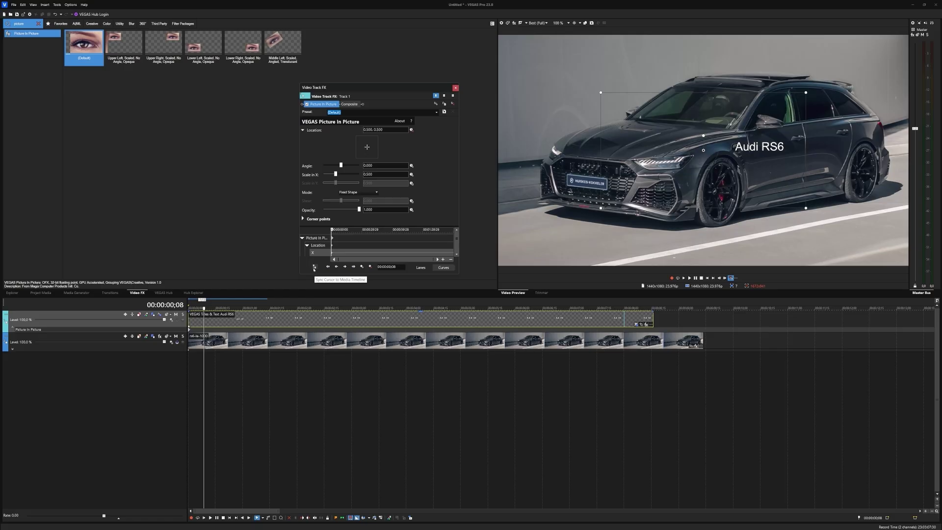
pyautogui.click(314, 267)
pyautogui.click(315, 268)
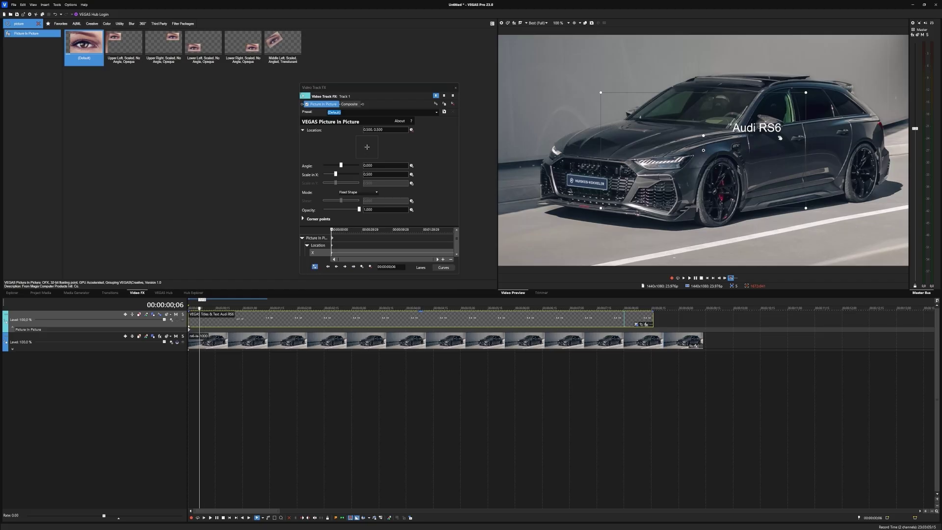
pyautogui.moveTo(764, 130); pyautogui.dragTo(564, 247)
pyautogui.moveTo(606, 211); pyautogui.dragTo(558, 233)
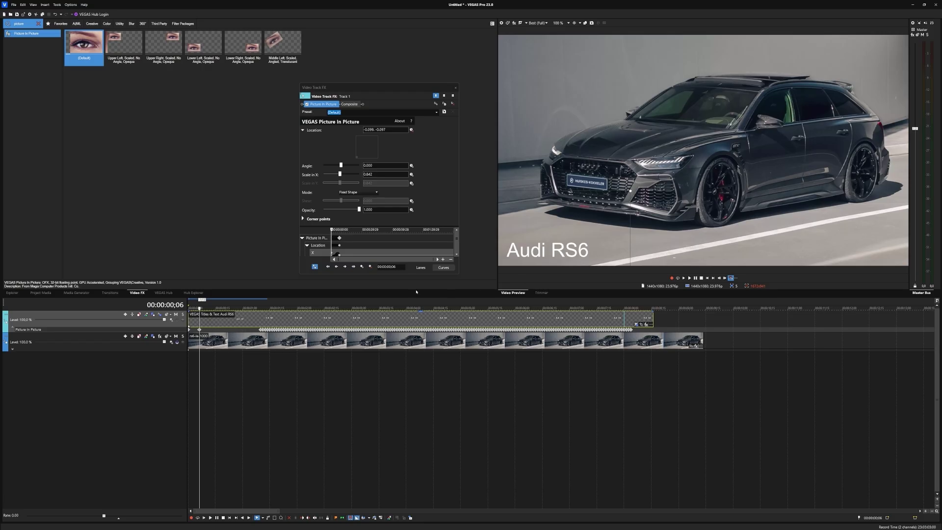
# - Play back the animated Audi RS6 title
pyautogui.press('space')
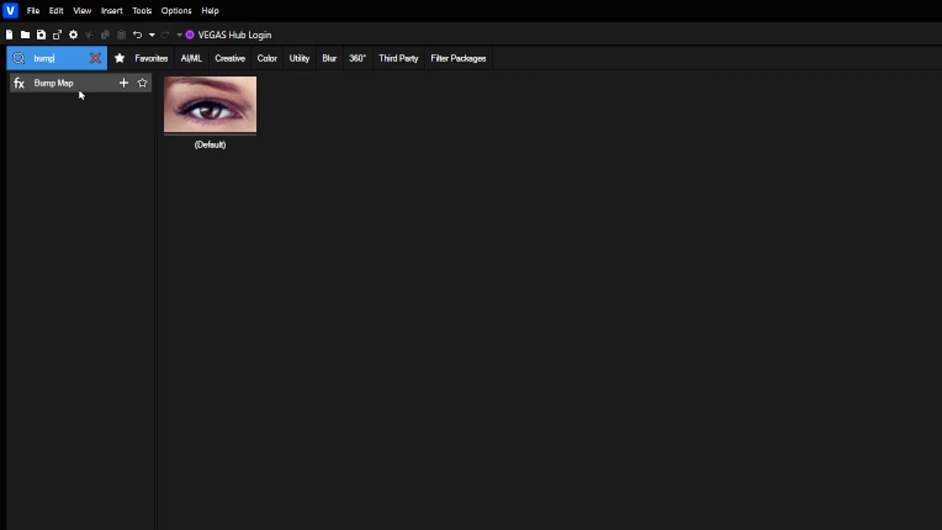
# - Apply Bump Map to the Audi clip and toggle it to compare before and after
pyautogui.click(78, 84)
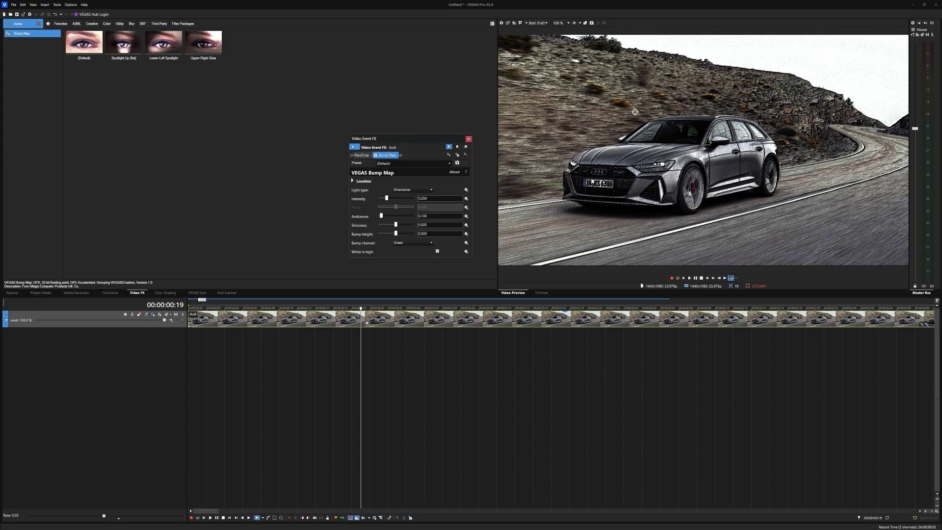
pyautogui.click(375, 156)
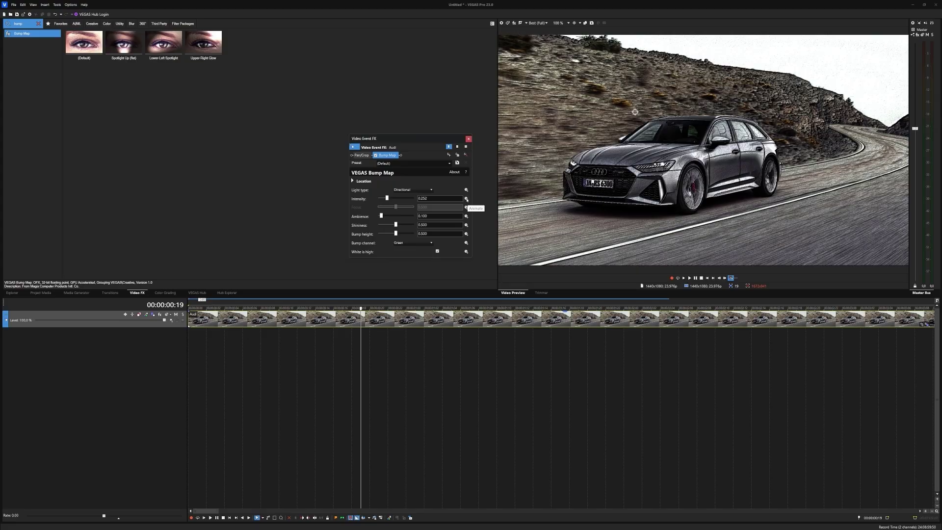
# - Make Bump Map Intensity animatable with Sync Cursor on and set the cursor to 00:00:00:13
pyautogui.click(466, 199)
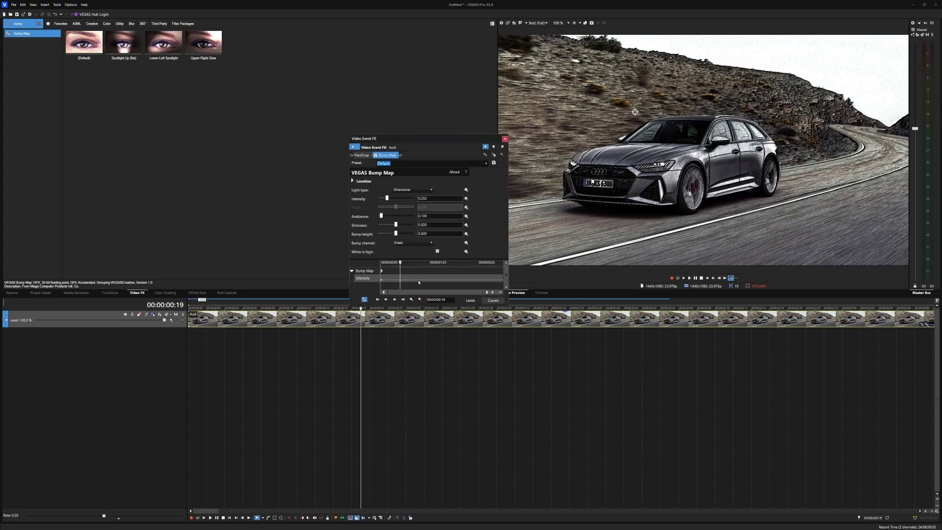
pyautogui.moveTo(402, 142); pyautogui.dragTo(238, 80)
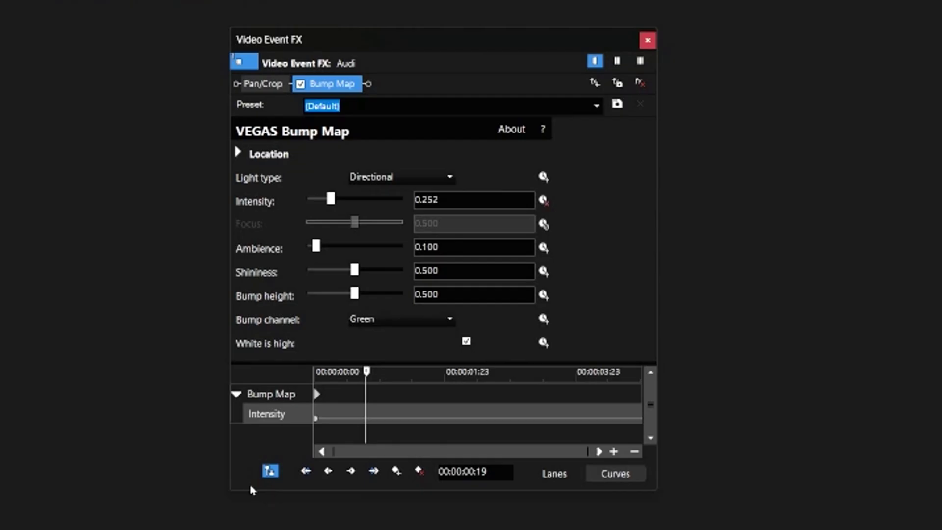
pyautogui.click(271, 472)
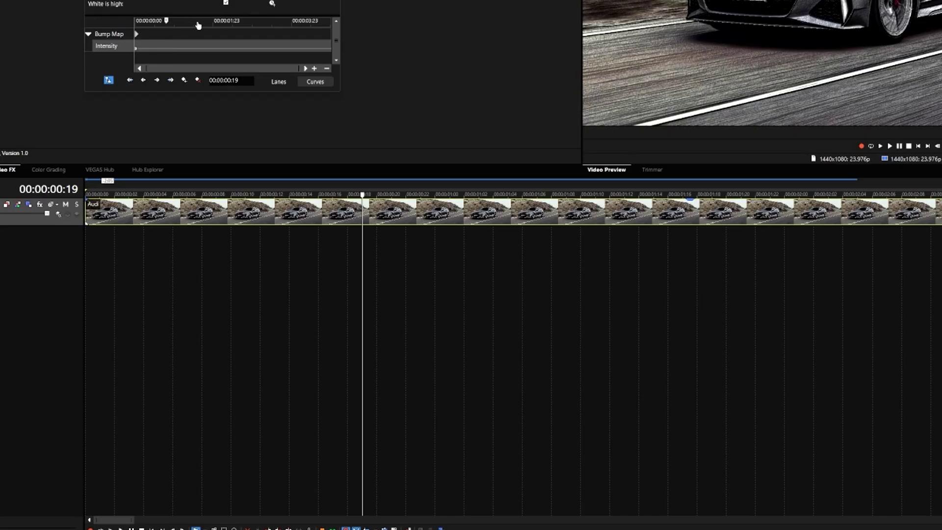
pyautogui.click(391, 391)
pyautogui.moveTo(194, 37)
pyautogui.mouseDown()
pyautogui.moveTo(173, 35)
pyautogui.moveTo(194, 36)
pyautogui.mouseUp()
pyautogui.click(195, 36)
pyautogui.click(183, 36)
pyautogui.click(176, 35)
pyautogui.moveTo(172, 36); pyautogui.dragTo(157, 36)
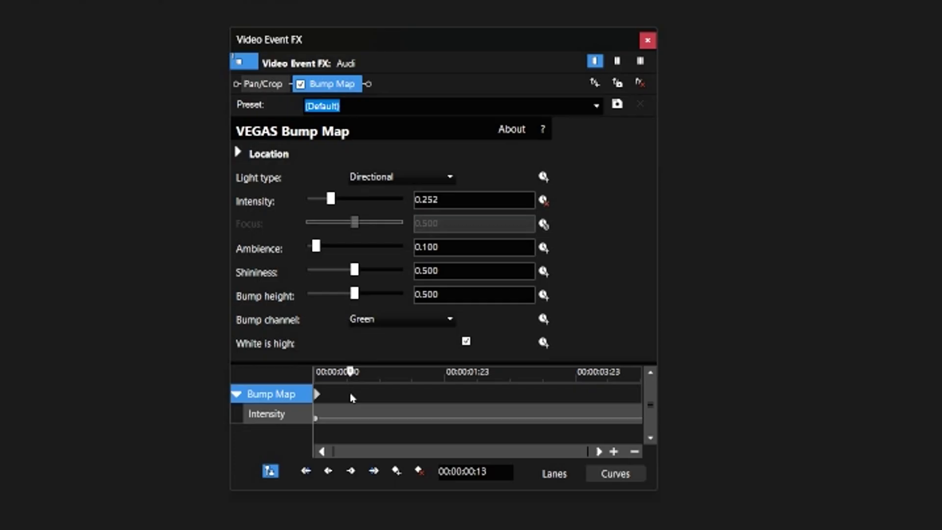
# - Raise Intensity to 0.653 with a keyframe at 00:00:00:13 and lower Shininess
pyautogui.click(332, 200)
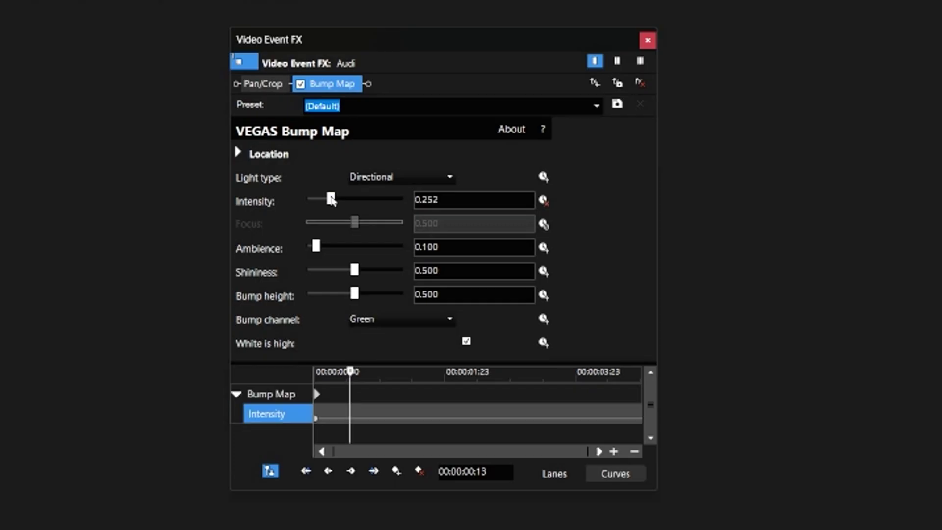
pyautogui.moveTo(331, 199); pyautogui.dragTo(345, 200)
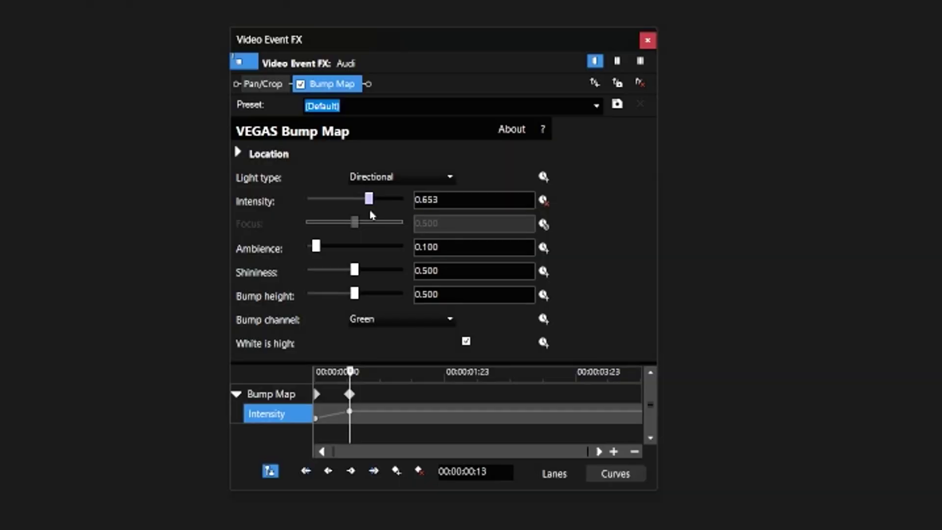
pyautogui.moveTo(371, 212); pyautogui.dragTo(370, 212)
pyautogui.click(492, 393)
pyautogui.click(470, 394)
pyautogui.moveTo(355, 270); pyautogui.dragTo(328, 283)
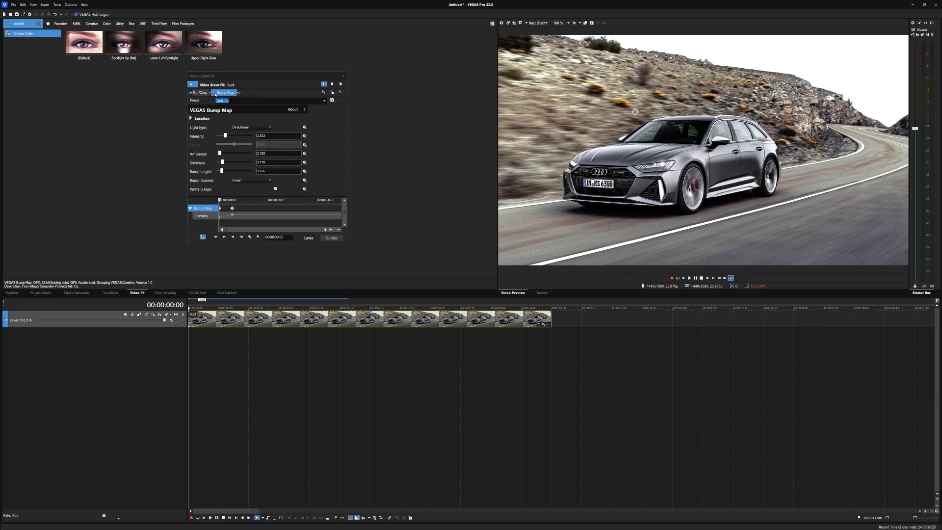
# - Apply Cookie Cutter to the Audi clip, delete the 00:00:00:13 Bump Map keyframe, and shift the circle
pyautogui.click(214, 95)
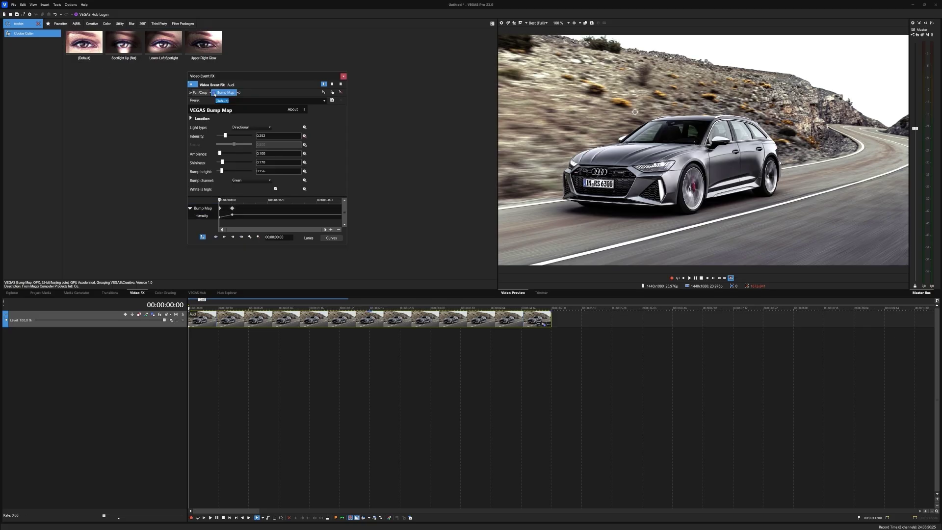
pyautogui.moveTo(28, 34); pyautogui.dragTo(304, 320)
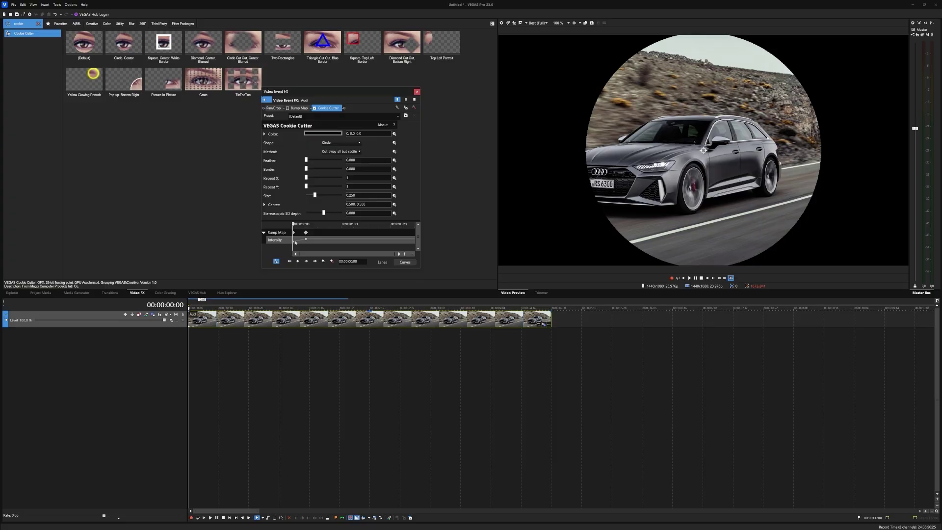
pyautogui.click(306, 233)
pyautogui.rightClick(307, 224)
pyautogui.click(322, 226)
pyautogui.click(657, 143)
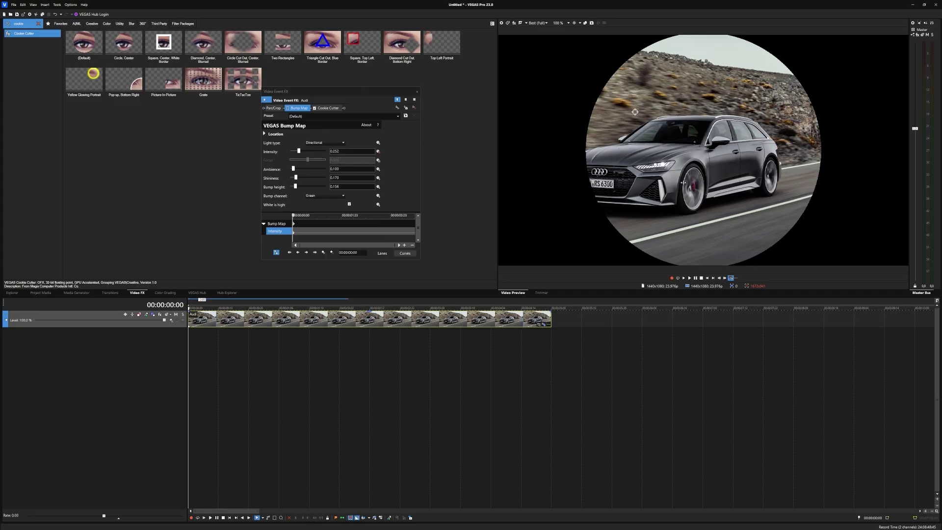
pyautogui.moveTo(703, 151); pyautogui.dragTo(472, 2)
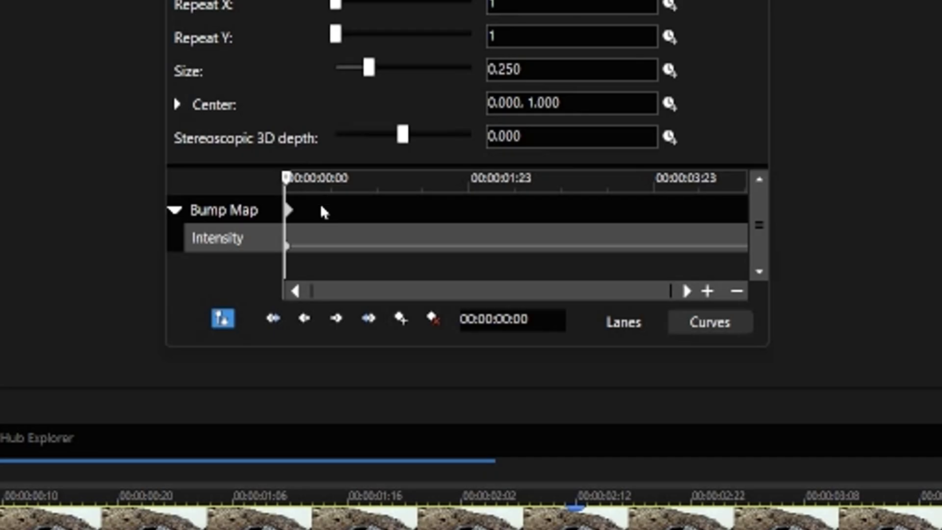
# - At 00:00:01:05, centre the circle on the car at 0.484, 0.501, set Border 0.150 and animate it
pyautogui.moveTo(302, 233); pyautogui.dragTo(316, 235)
pyautogui.moveTo(369, 212); pyautogui.dragTo(397, 211)
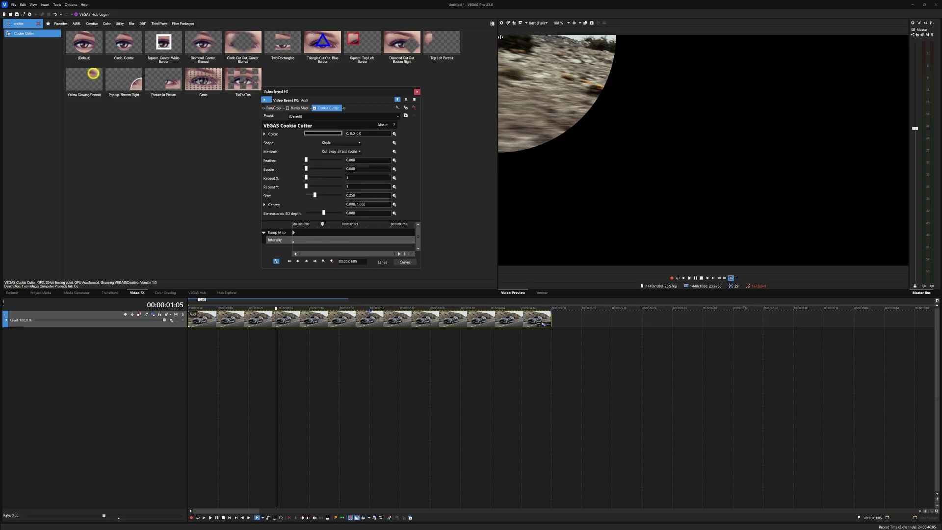
pyautogui.click(499, 37)
pyautogui.moveTo(509, 38); pyautogui.dragTo(698, 151)
pyautogui.click(306, 160)
pyautogui.moveTo(308, 169)
pyautogui.mouseDown()
pyautogui.moveTo(324, 170)
pyautogui.moveTo(293, 170)
pyautogui.moveTo(311, 171)
pyautogui.mouseUp()
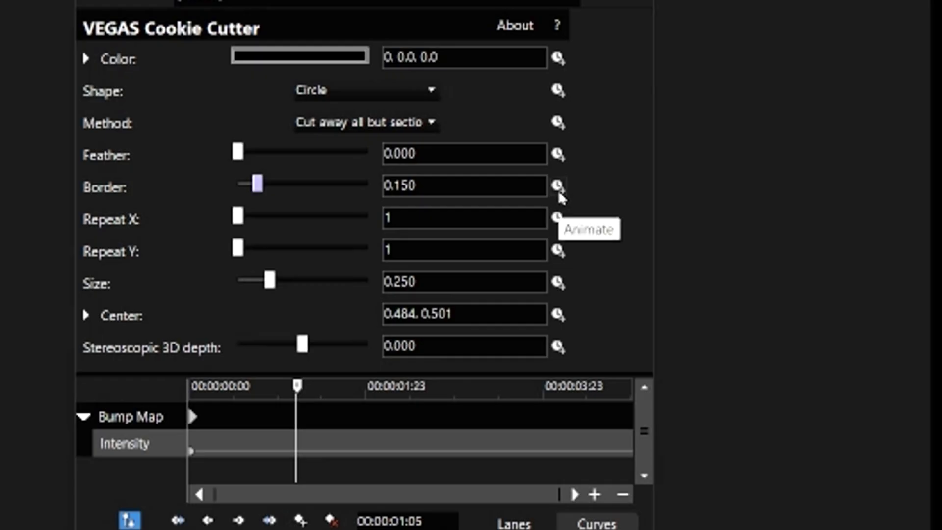
pyautogui.click(394, 169)
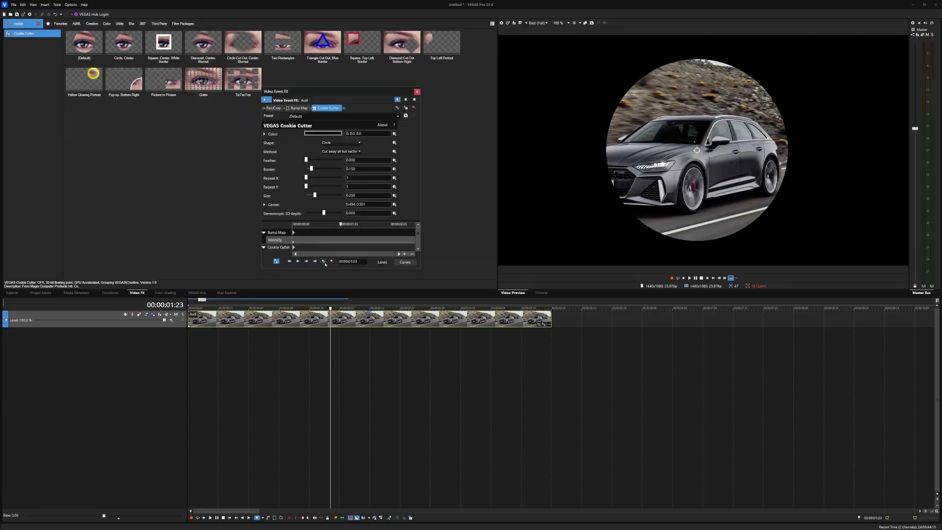
# - Keyframe Border at 0.150 at 00:00:01:23 and 0.197 at 00:00:02:20, then review from the start
pyautogui.click(323, 263)
pyautogui.moveTo(340, 234); pyautogui.dragTo(362, 234)
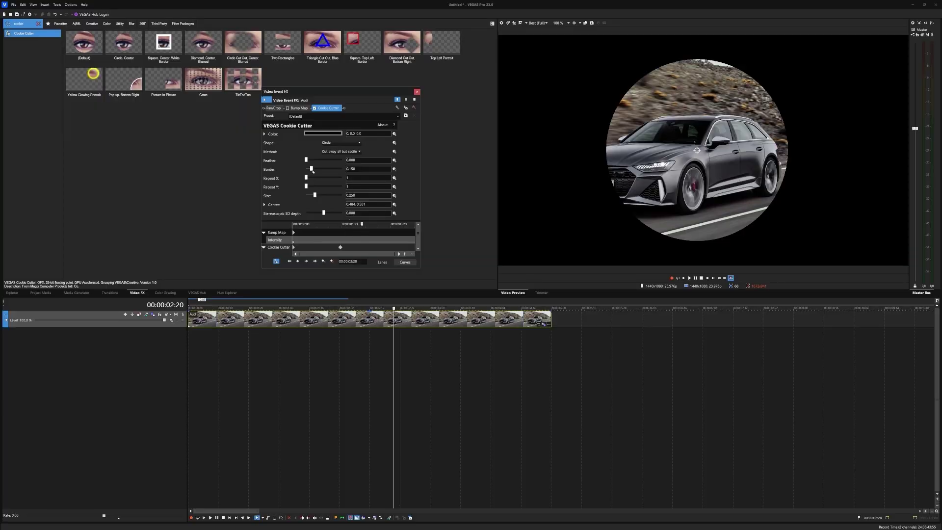
pyautogui.moveTo(311, 169); pyautogui.dragTo(330, 169)
pyautogui.click(256, 304)
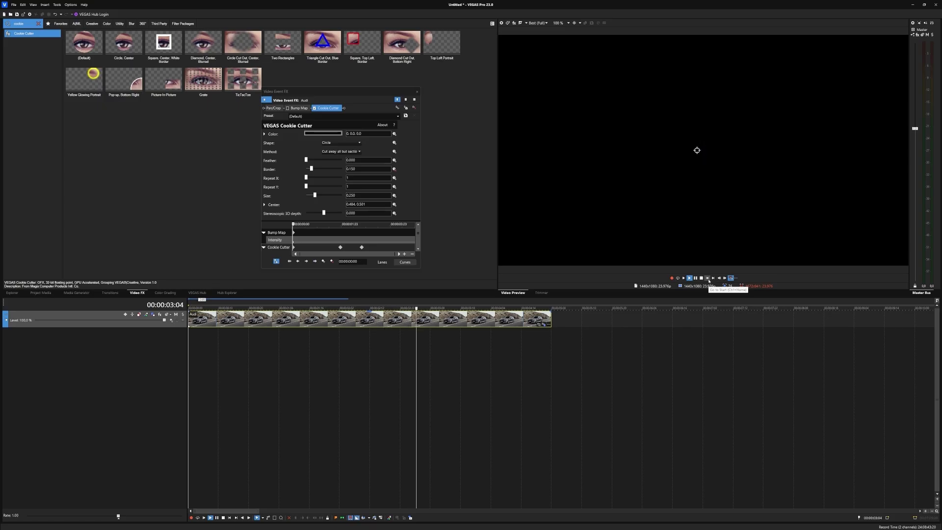
pyautogui.click(707, 278)
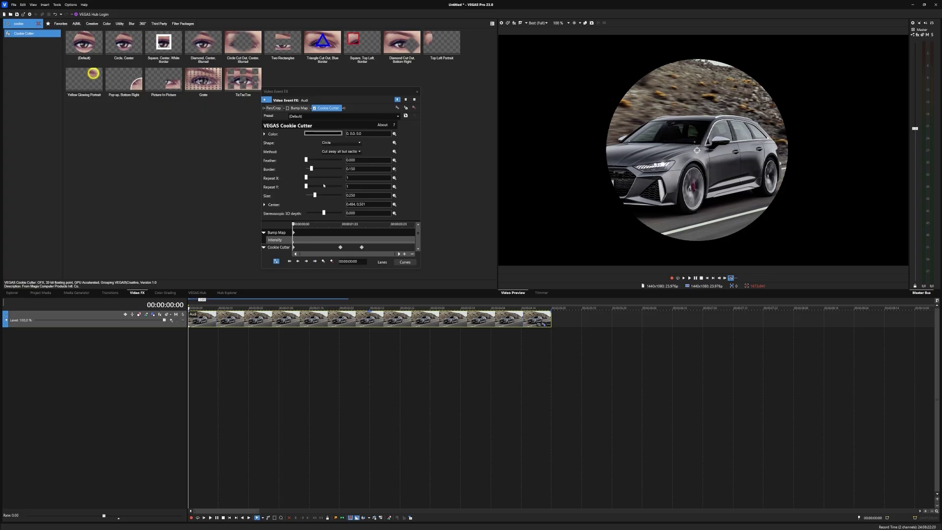
# - Set Cookie Cutter Repeat Y to 7 and re-enable Bump Map
pyautogui.moveTo(305, 187); pyautogui.dragTo(330, 187)
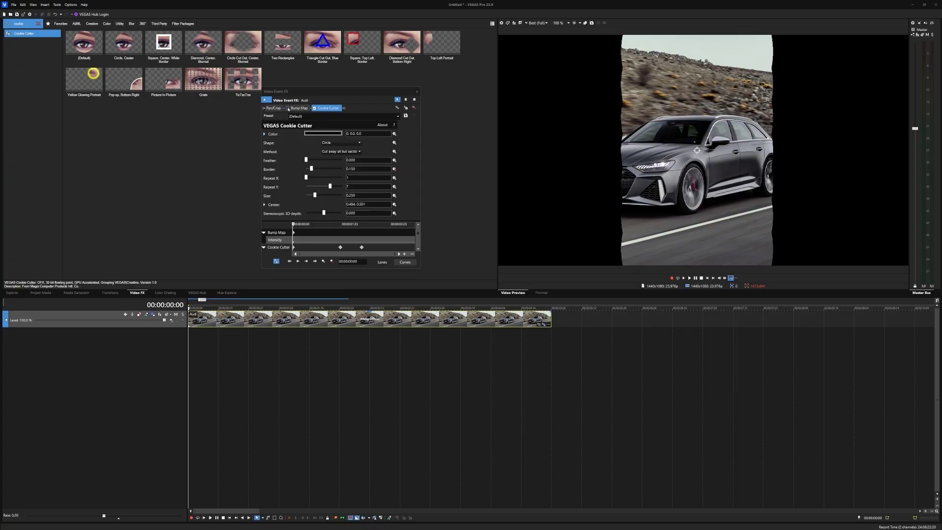
pyautogui.click(288, 108)
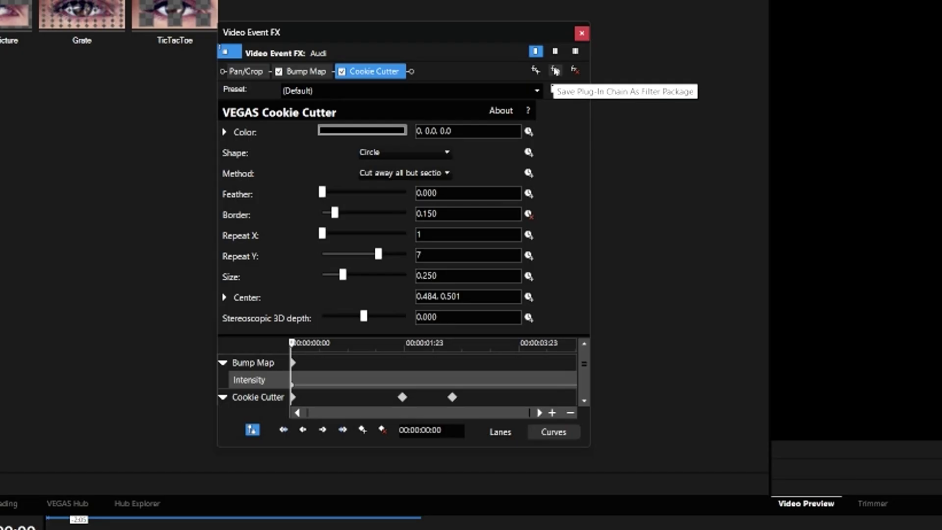
# - Save the Audi clip's effect chain as the filter package 'animated', including its animations
pyautogui.click(555, 70)
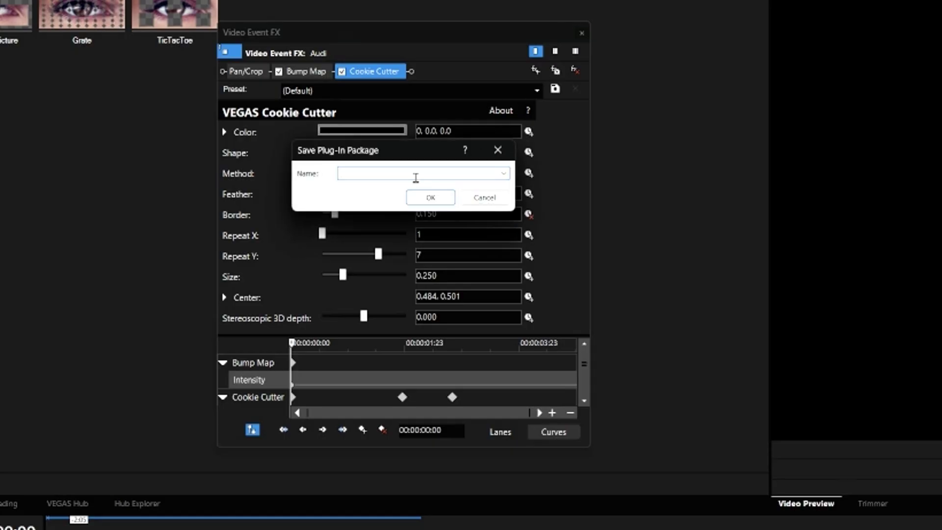
pyautogui.write('animated')
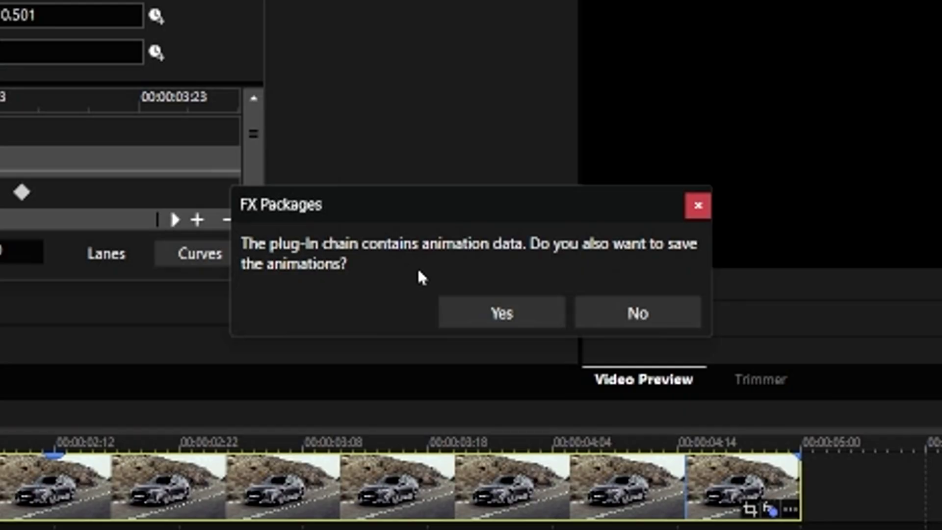
pyautogui.click(502, 317)
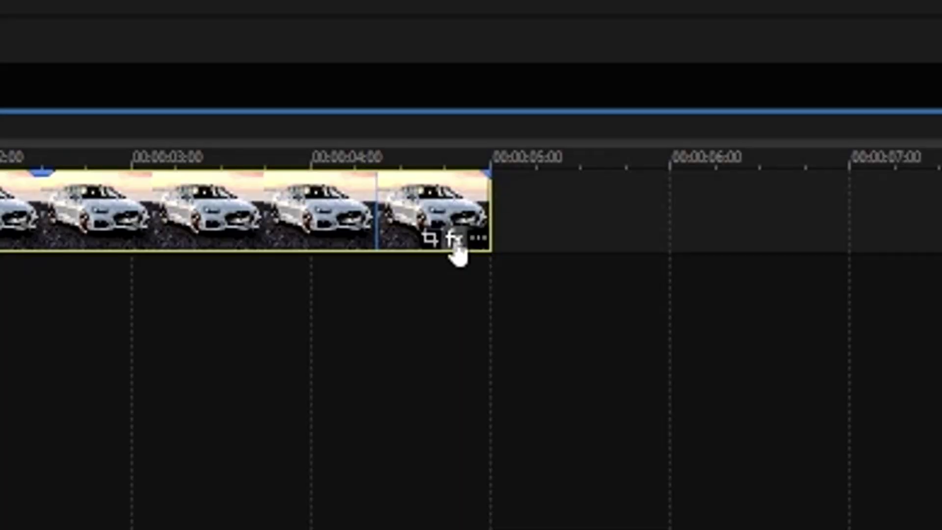
pyautogui.click(455, 243)
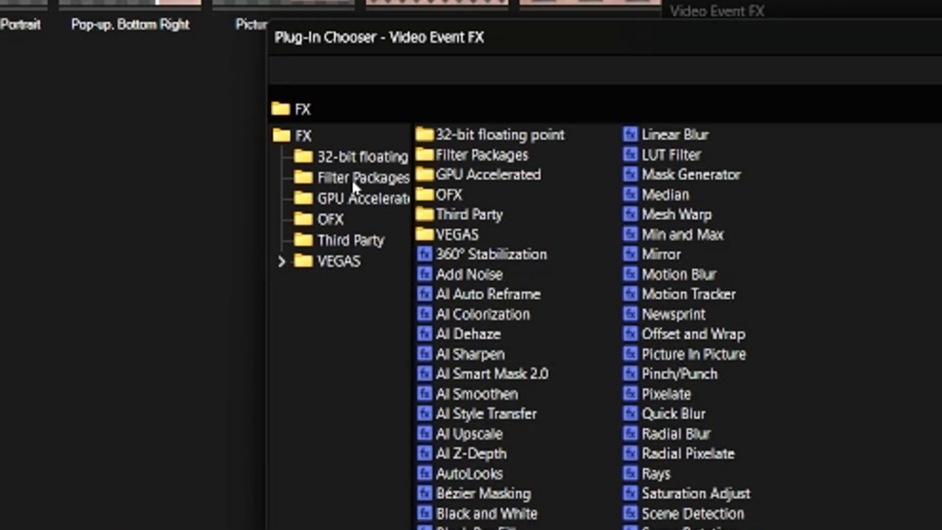
# - Apply the saved Animated Circle filter package to the white Audi clip and preview it
pyautogui.click(182, 135)
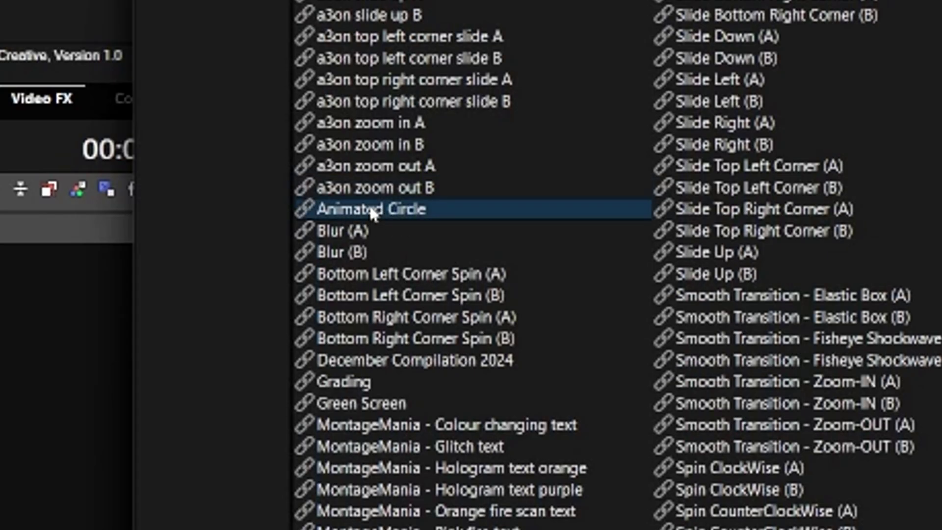
pyautogui.click(372, 210)
pyautogui.click(769, 107)
pyautogui.press('space')
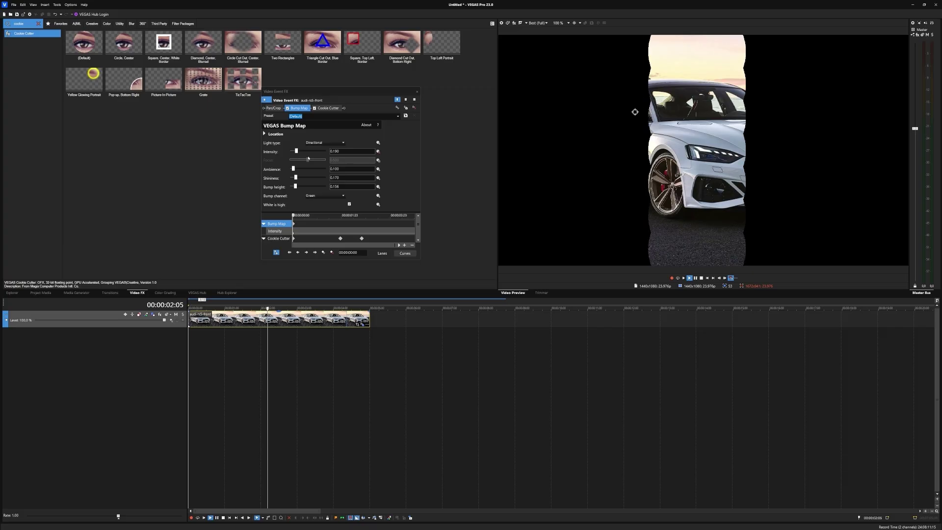
pyautogui.press('space')
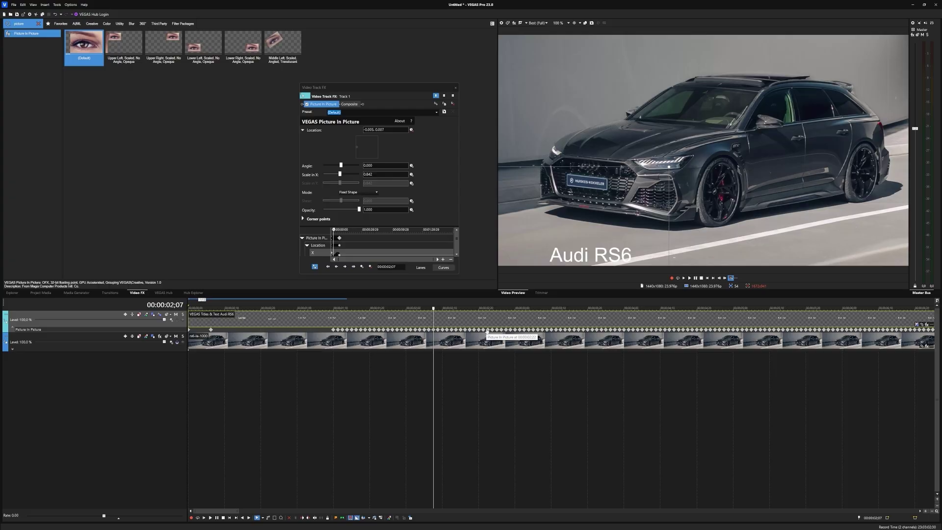
# - Undo the recorded title motion and move the Audi RS6 title to the top at the first keyframe
pyautogui.scroll(-5, 486, 331)
pyautogui.hotkey('ctrl', 'z')
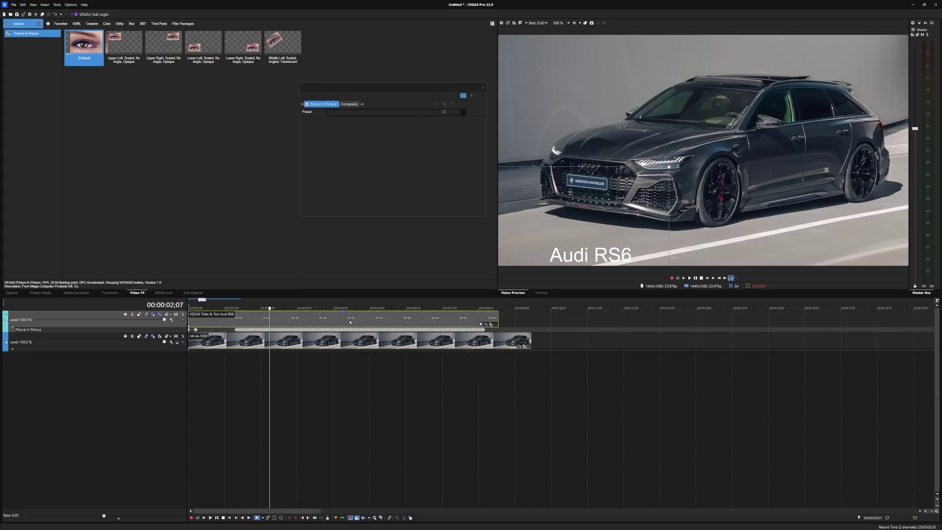
pyautogui.click(196, 330)
pyautogui.moveTo(556, 249); pyautogui.dragTo(542, 68)
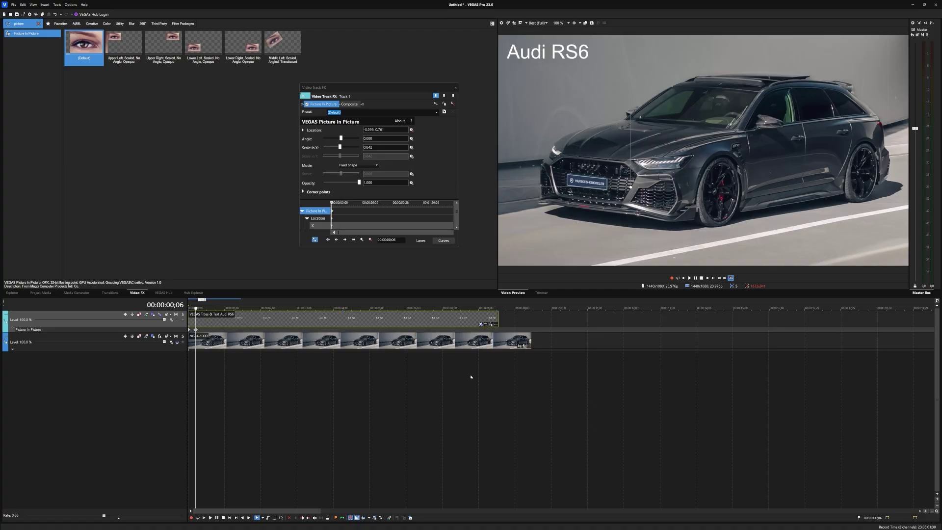
pyautogui.moveTo(544, 55)
pyautogui.mouseDown()
pyautogui.moveTo(680, 102)
pyautogui.moveTo(640, 160)
pyautogui.moveTo(680, 209)
pyautogui.moveTo(645, 114)
pyautogui.moveTo(536, 82)
pyautogui.moveTo(541, 52)
pyautogui.mouseUp()
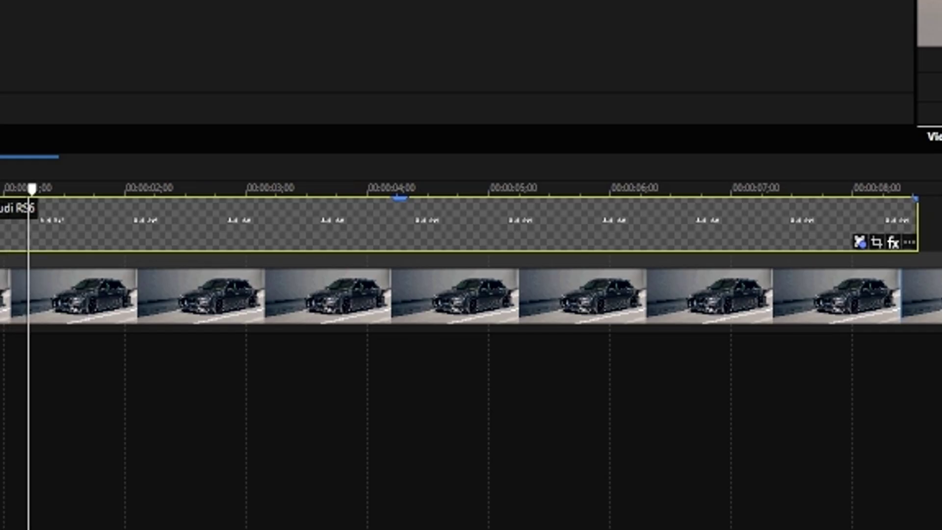
# - Record the title's motion by dragging it during playback, then replay from 4;00
pyautogui.press('space')
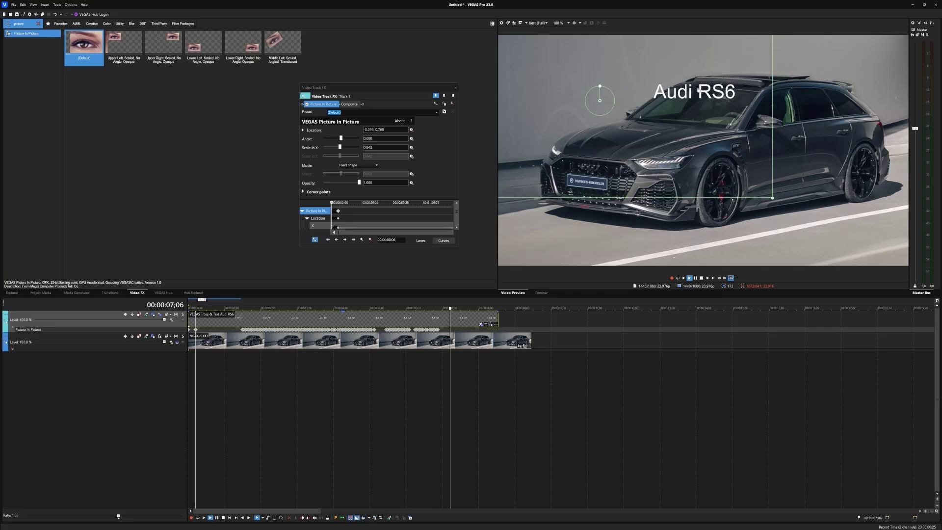
pyautogui.moveTo(752, 102)
pyautogui.mouseDown()
pyautogui.moveTo(808, 134)
pyautogui.moveTo(813, 150)
pyautogui.moveTo(765, 137)
pyautogui.moveTo(807, 126)
pyautogui.mouseUp()
pyautogui.press('space')
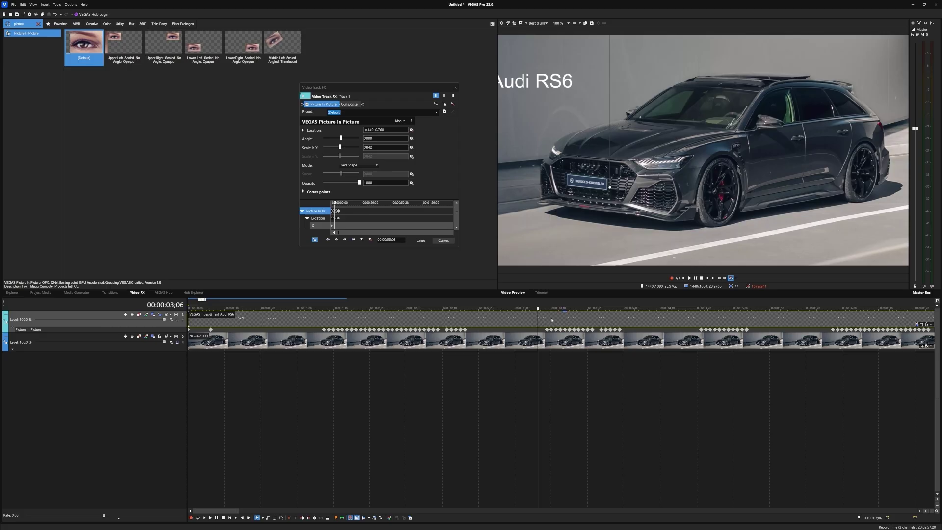
pyautogui.click(630, 304)
pyautogui.click(618, 306)
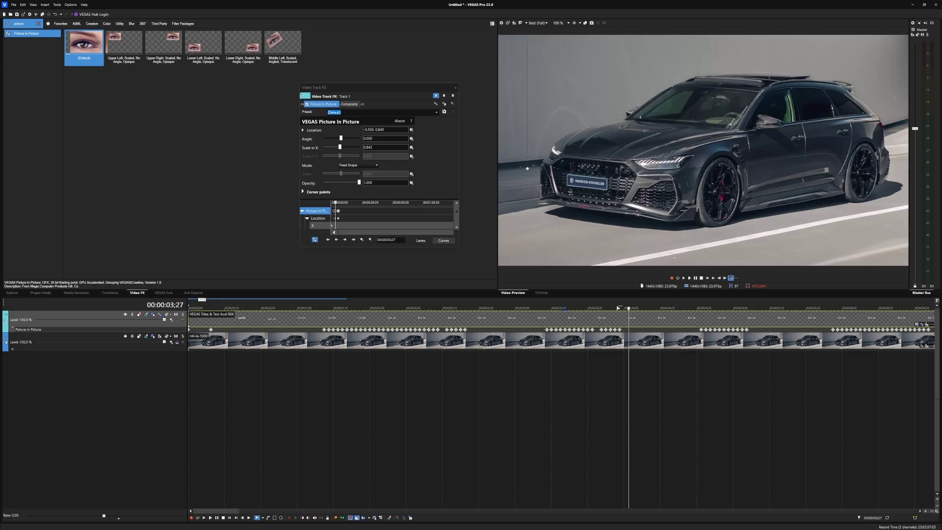
pyautogui.click(626, 305)
pyautogui.press('space')
pyautogui.scroll(-3, 632, 303)
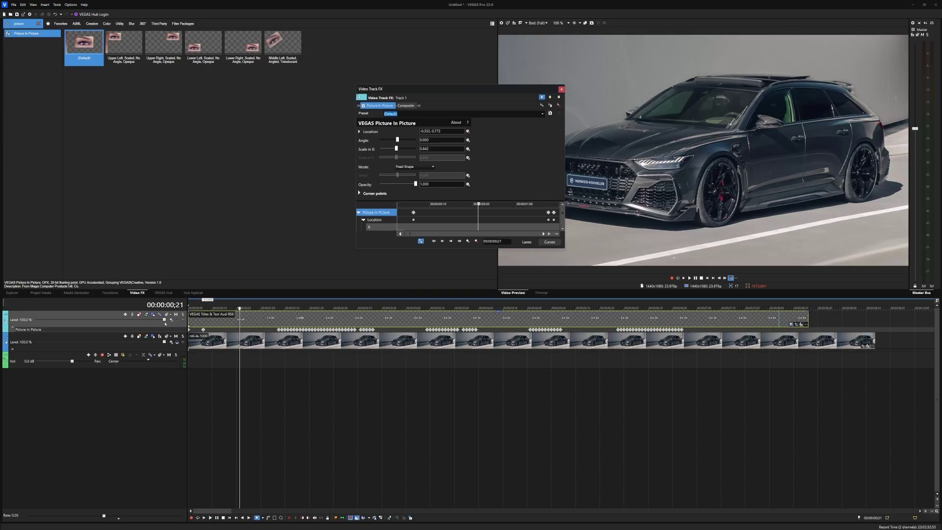
# - Show the Picture in Picture keyframes as curves and move the Y keyframe to 00:00:01;02
pyautogui.click(159, 315)
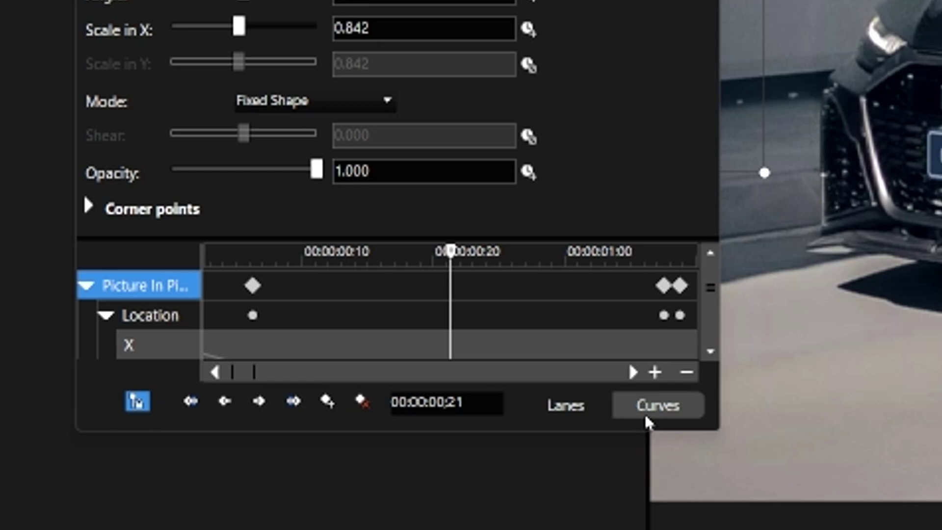
pyautogui.click(646, 416)
pyautogui.scroll(-5, 383, 322)
pyautogui.scroll(8, 343, 319)
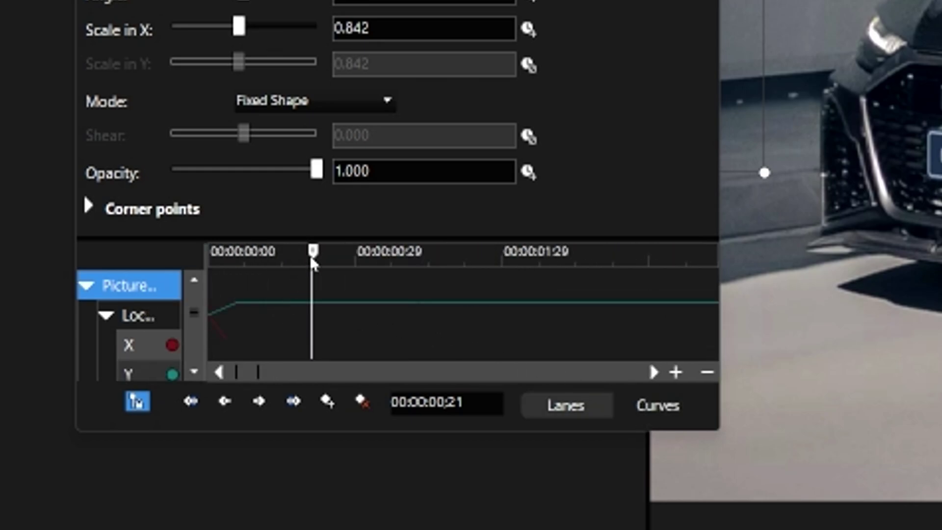
pyautogui.moveTo(313, 265); pyautogui.dragTo(257, 265)
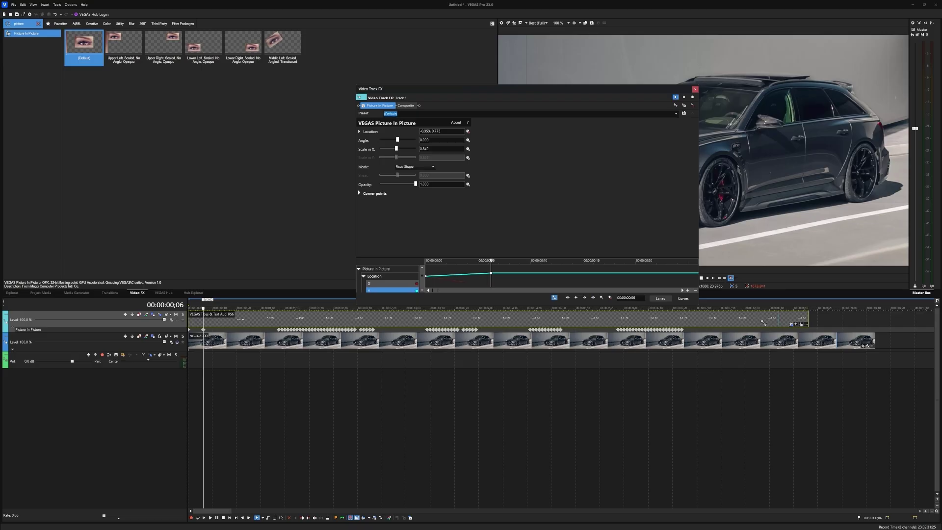
pyautogui.moveTo(698, 306); pyautogui.dragTo(766, 321)
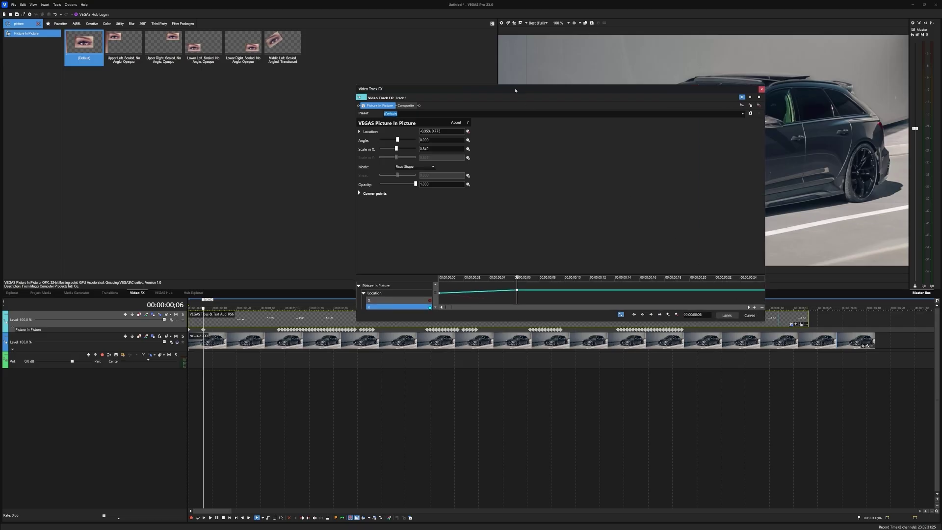
pyautogui.moveTo(514, 91); pyautogui.dragTo(400, 31)
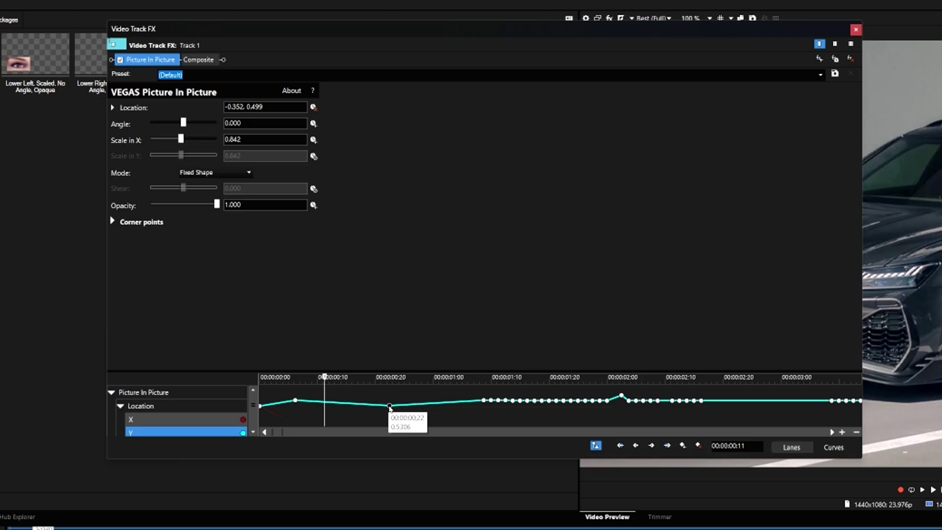
pyautogui.moveTo(390, 406); pyautogui.dragTo(448, 405)
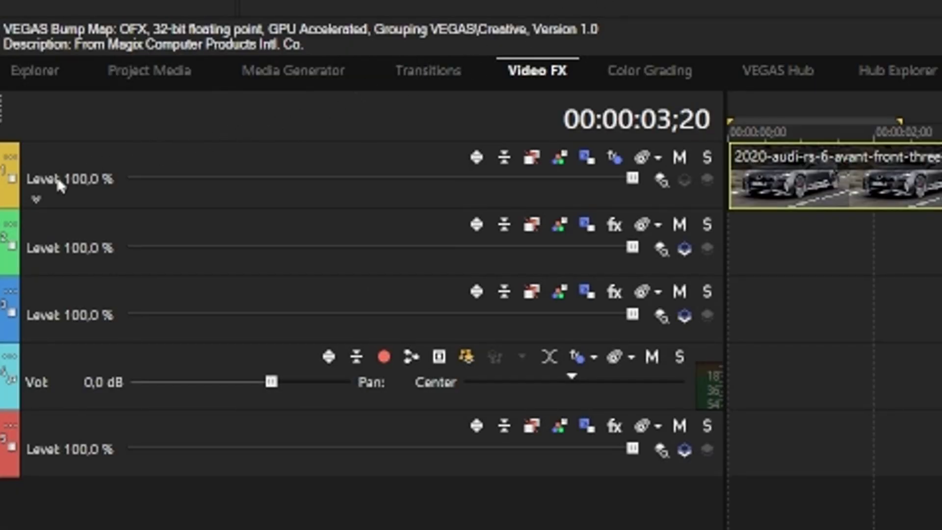
# - Expand Track 1 to reveal its Bump Map row and check the View menu's envelope options
pyautogui.click(34, 201)
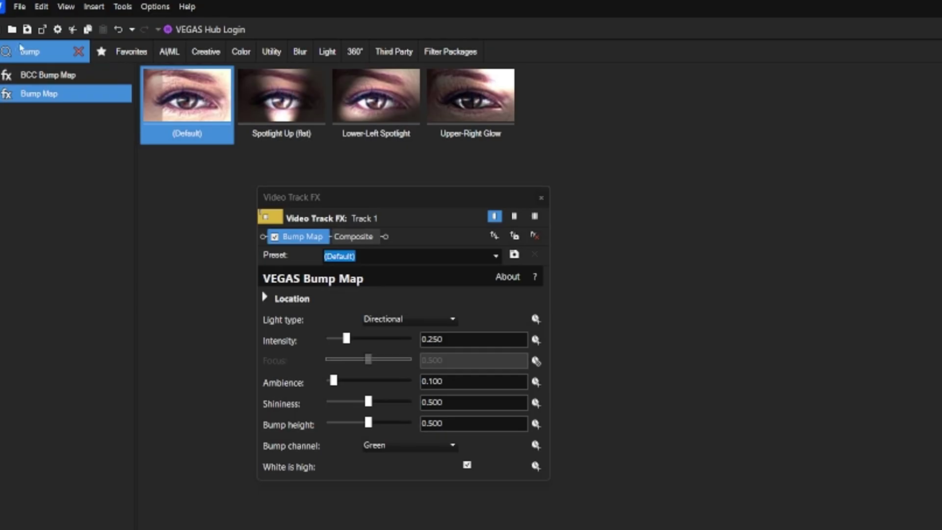
pyautogui.click(41, 6)
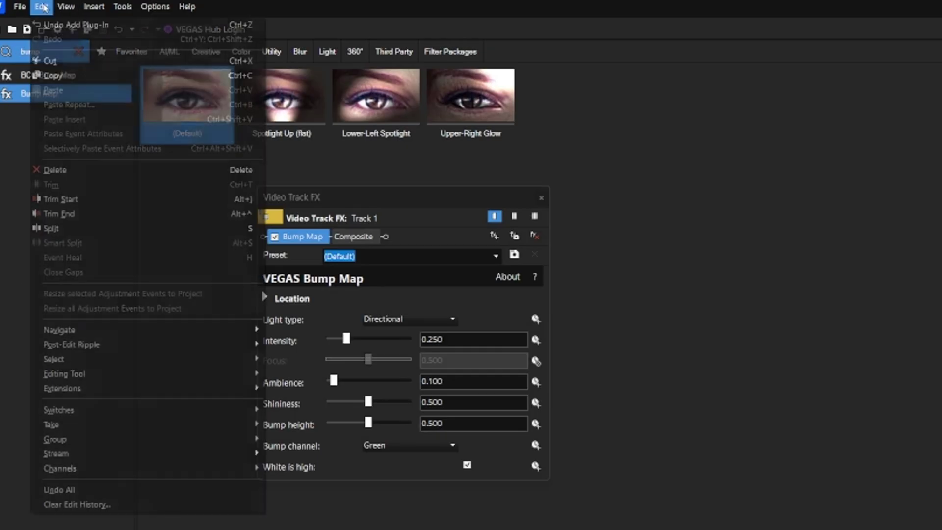
pyautogui.moveTo(64, 7)
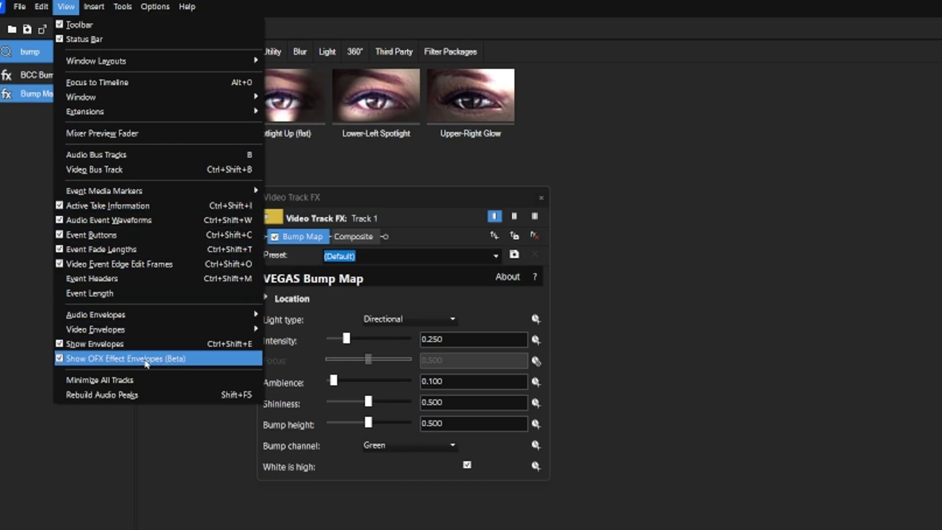
pyautogui.click(503, 14)
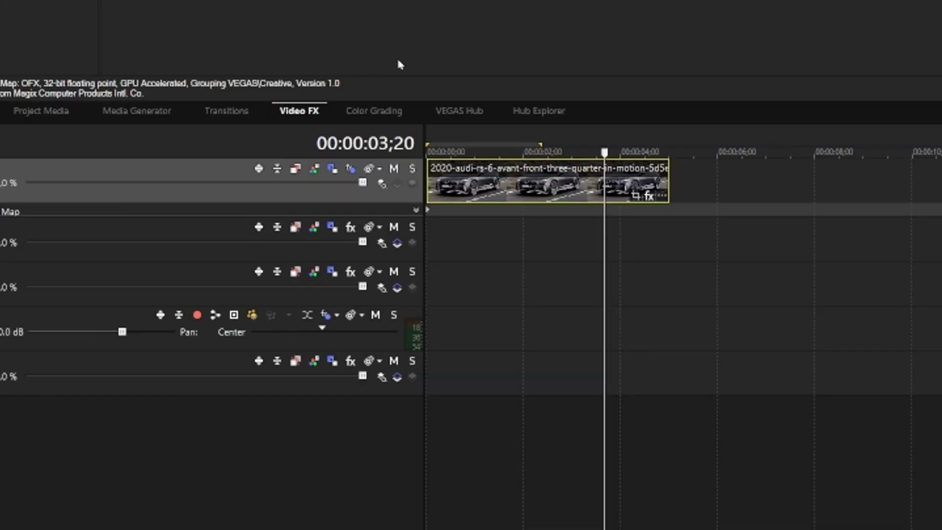
# - Expand the Bump Map keyframe lane and animate Light type at 00:00:00;07
pyautogui.click(415, 211)
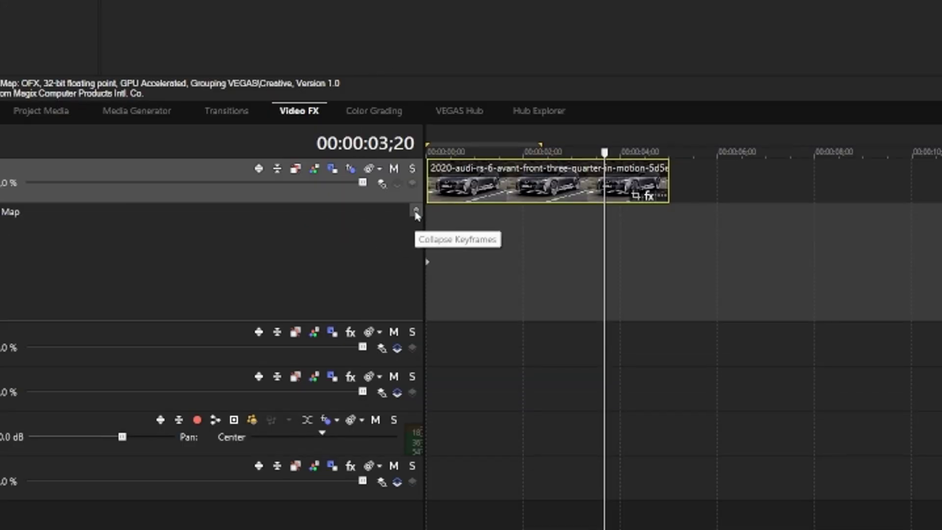
pyautogui.click(436, 128)
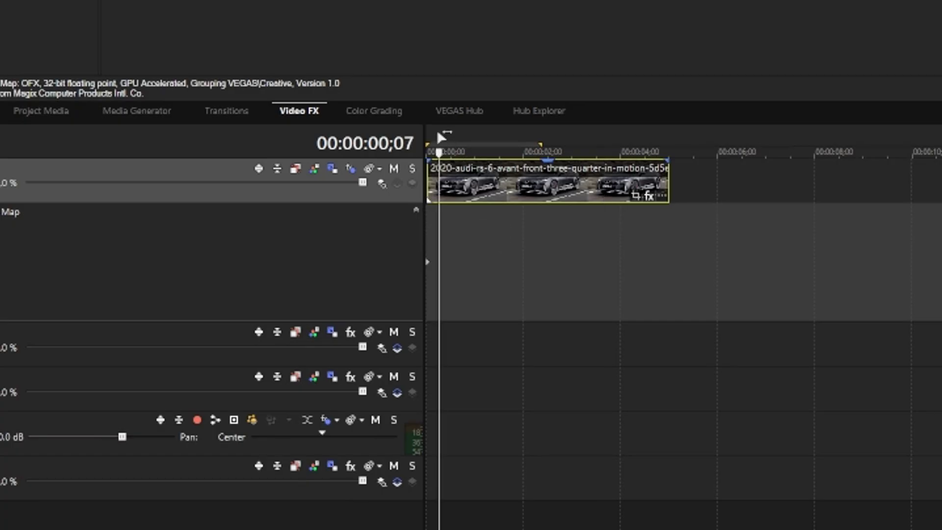
pyautogui.scroll(5, 436, 129)
pyautogui.click(400, 100)
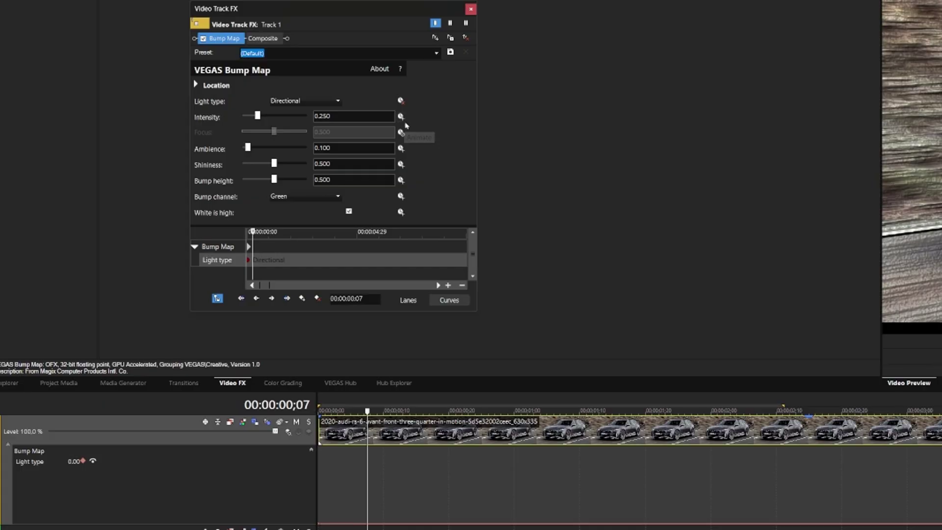
# - Animate the Bump Map Intensity, raise Shininess to create a keyframe, and preview the effect
pyautogui.click(401, 117)
pyautogui.moveTo(274, 164)
pyautogui.mouseDown()
pyautogui.moveTo(290, 167)
pyautogui.moveTo(280, 166)
pyautogui.mouseUp()
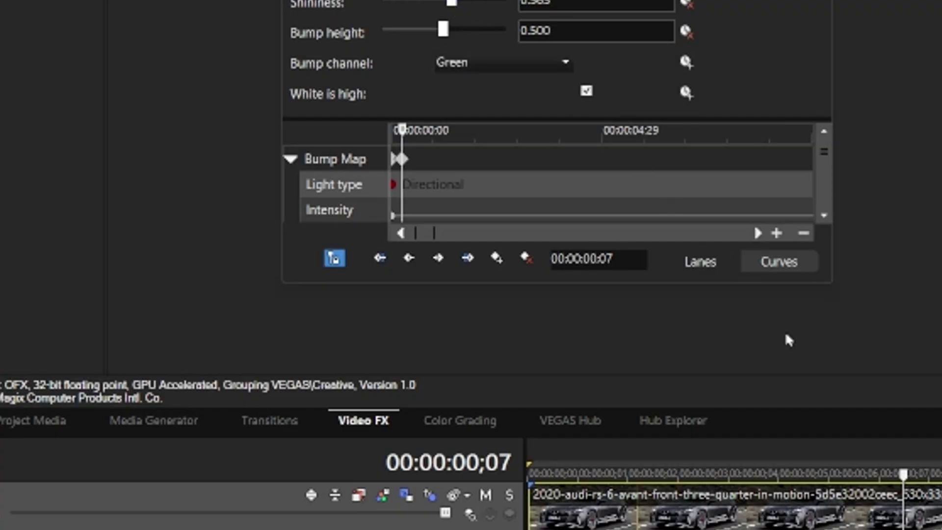
pyautogui.scroll(-2, 910, 463)
pyautogui.press('space')
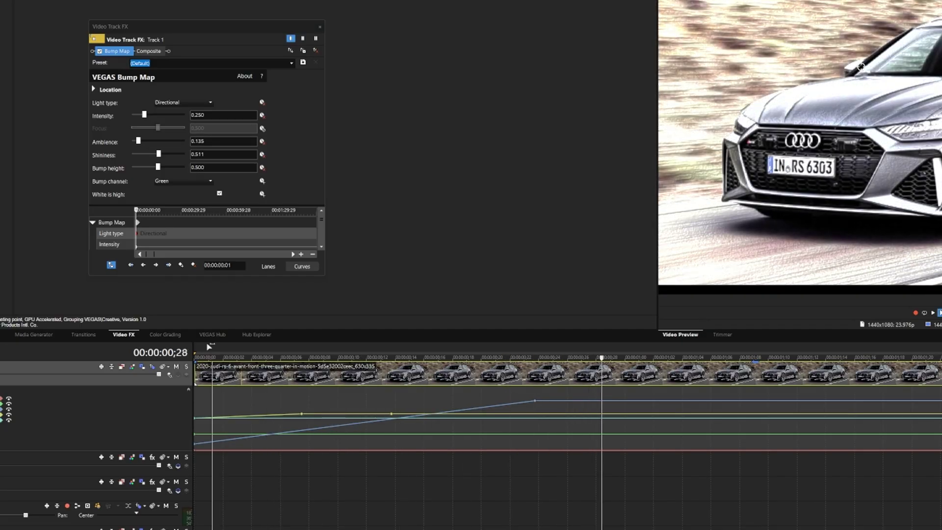
pyautogui.press('space')
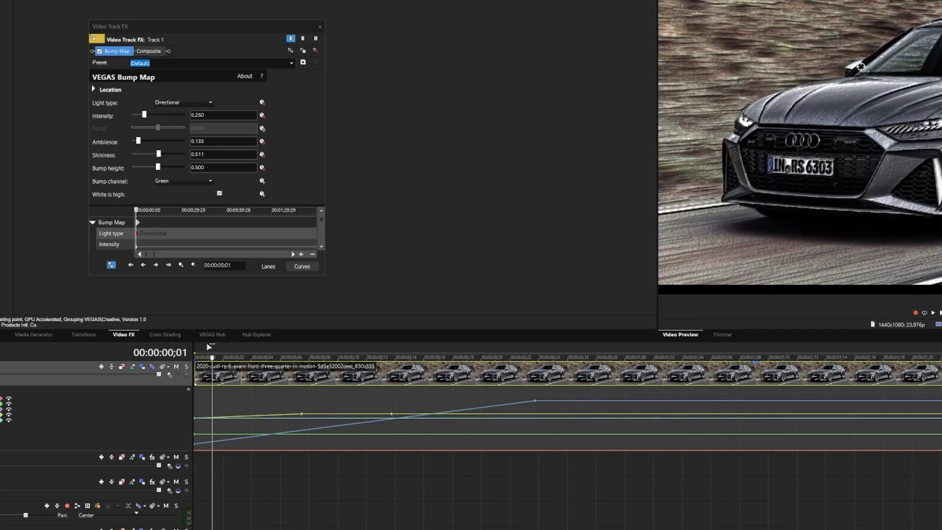
pyautogui.press('space')
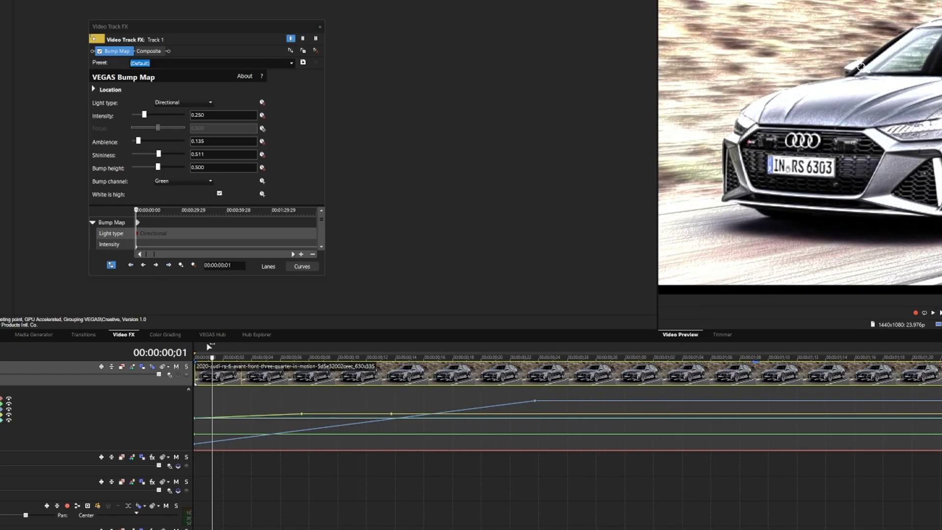
pyautogui.press('space')
pyautogui.press('space')
# - Add envelope keyframes: Ambience 0.708, Shininess about 0.2, Bump height 0.657, then replay from the start
pyautogui.doubleClick(588, 401)
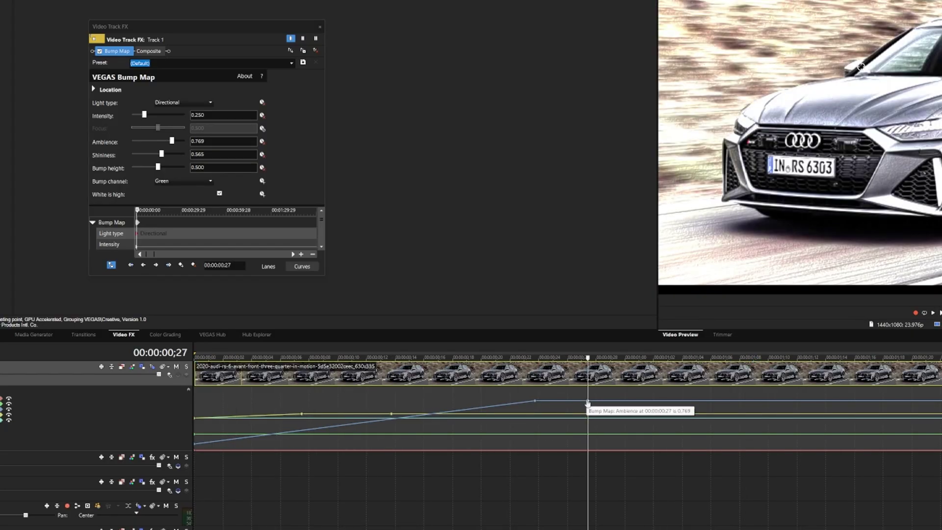
pyautogui.moveTo(587, 401); pyautogui.dragTo(639, 429)
pyautogui.doubleClick(623, 415)
pyautogui.moveTo(383, 302); pyautogui.dragTo(385, 315)
pyautogui.doubleClick(383, 274)
pyautogui.moveTo(383, 274); pyautogui.dragTo(416, 290)
pyautogui.doubleClick(413, 234)
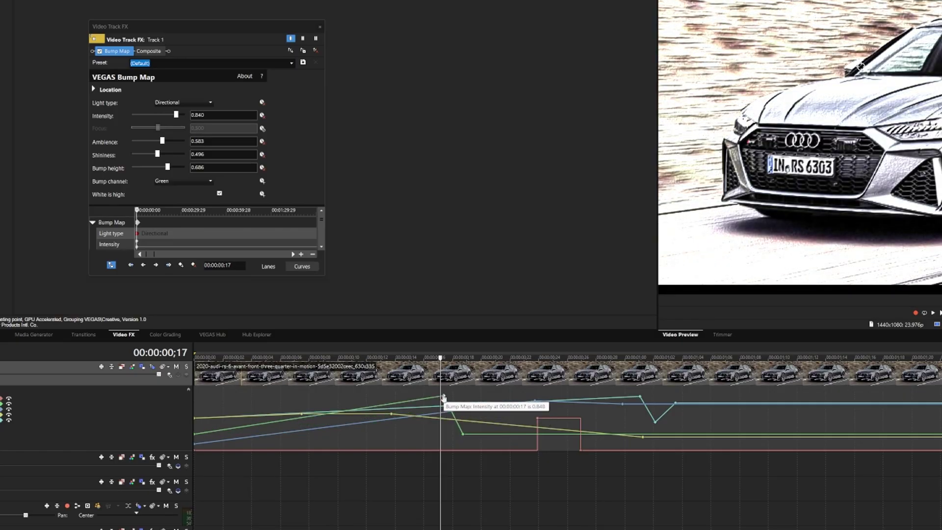
pyautogui.press('Home')
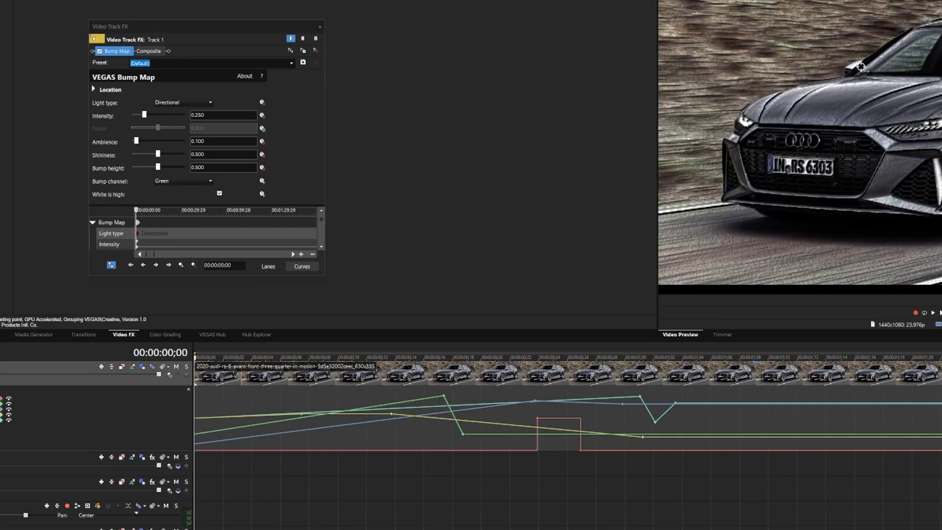
pyautogui.press('space')
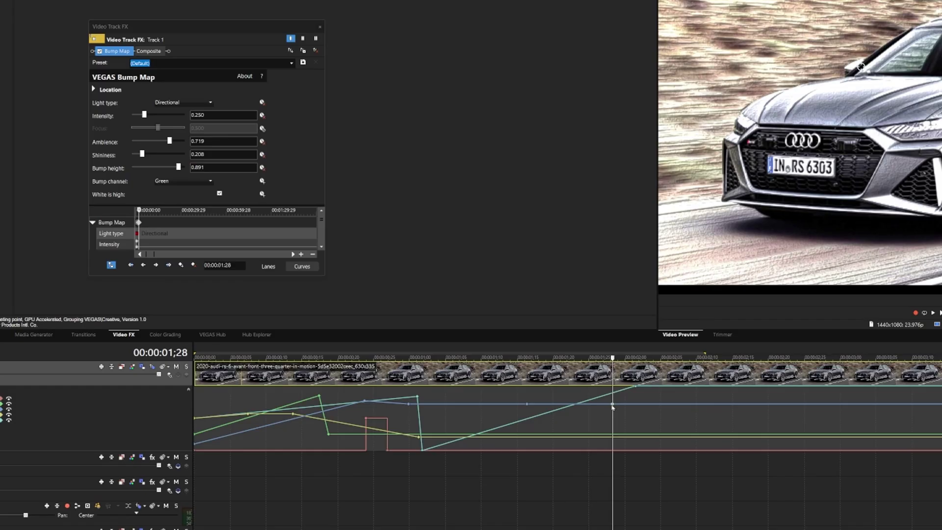
# - Lower the Ambience keyframe to 0.473, make a keyframe Bézier, and pull Location keyframes into dips
pyautogui.moveTo(613, 403); pyautogui.dragTo(775, 450)
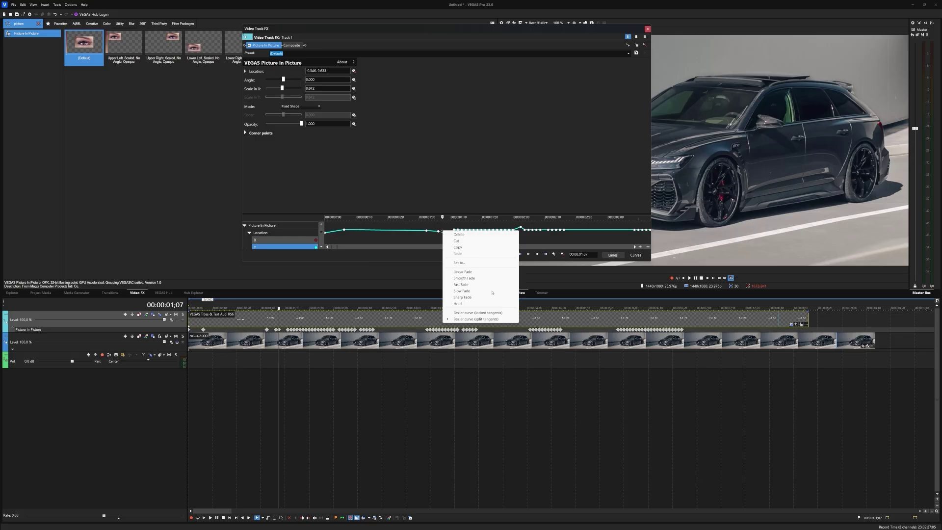
pyautogui.click(486, 319)
pyautogui.moveTo(442, 233); pyautogui.dragTo(446, 239)
pyautogui.click(473, 230)
pyautogui.scroll(2, 474, 230)
pyautogui.moveTo(535, 230); pyautogui.dragTo(536, 242)
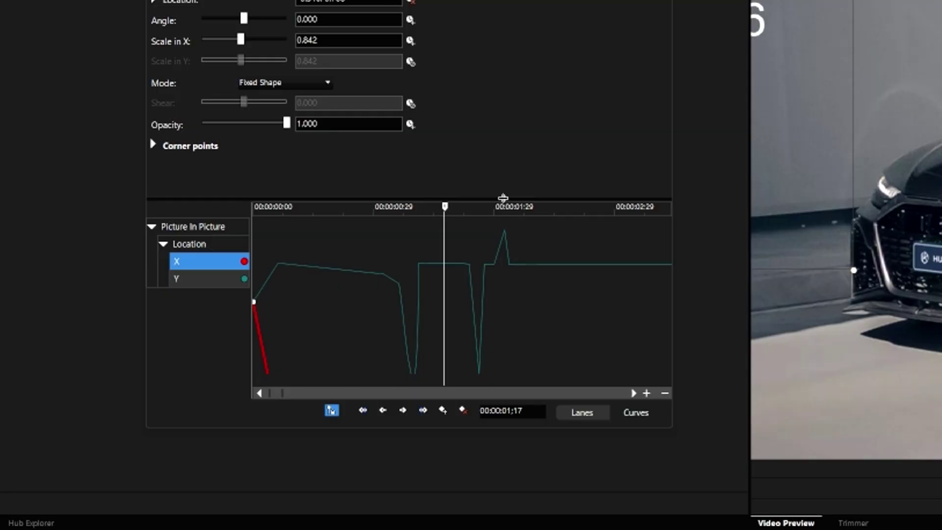
pyautogui.scroll(-6, 493, 280)
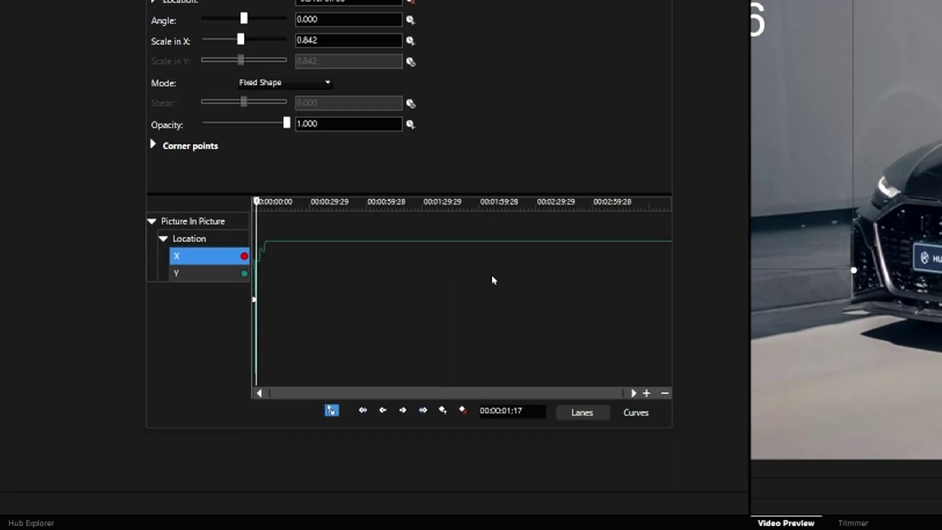
pyautogui.scroll(5, 387, 275)
# - Set the Location keyframe at 00:00:02;00 to about 0.565 using Set to
pyautogui.rightClick(562, 284)
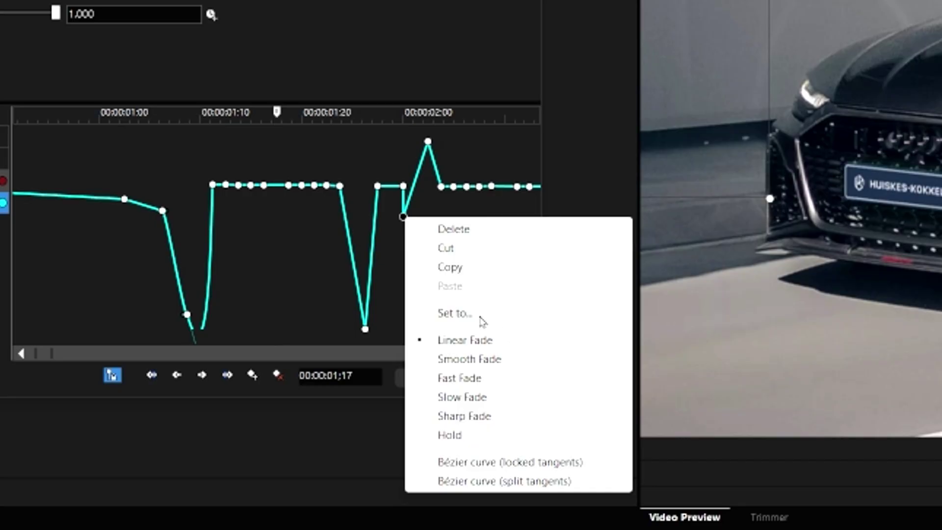
pyautogui.click(480, 317)
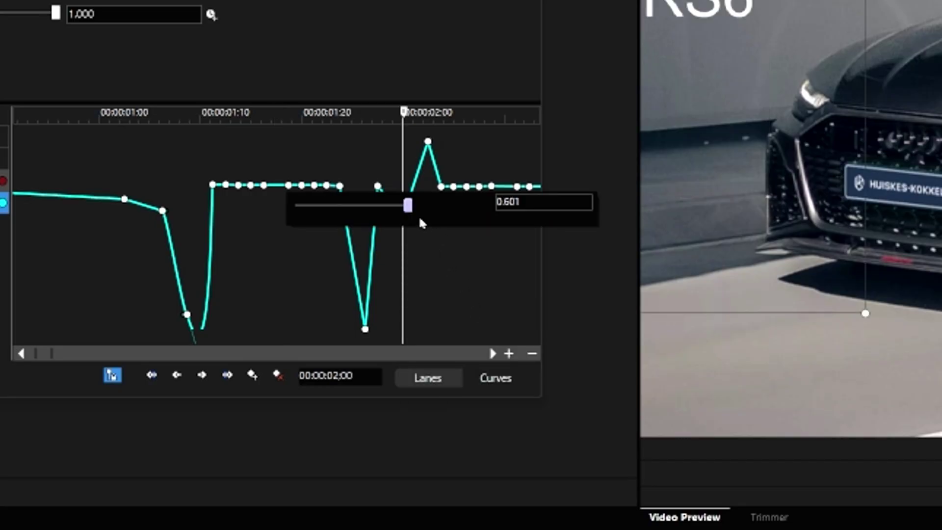
pyautogui.moveTo(407, 206); pyautogui.dragTo(399, 212)
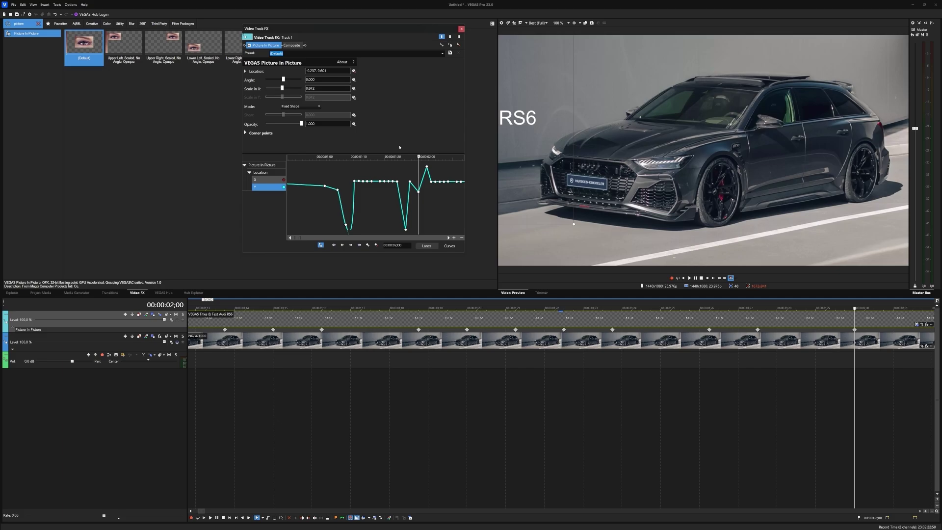
pyautogui.scroll(-3, 379, 200)
pyautogui.scroll(5, 376, 200)
pyautogui.scroll(-1, 372, 201)
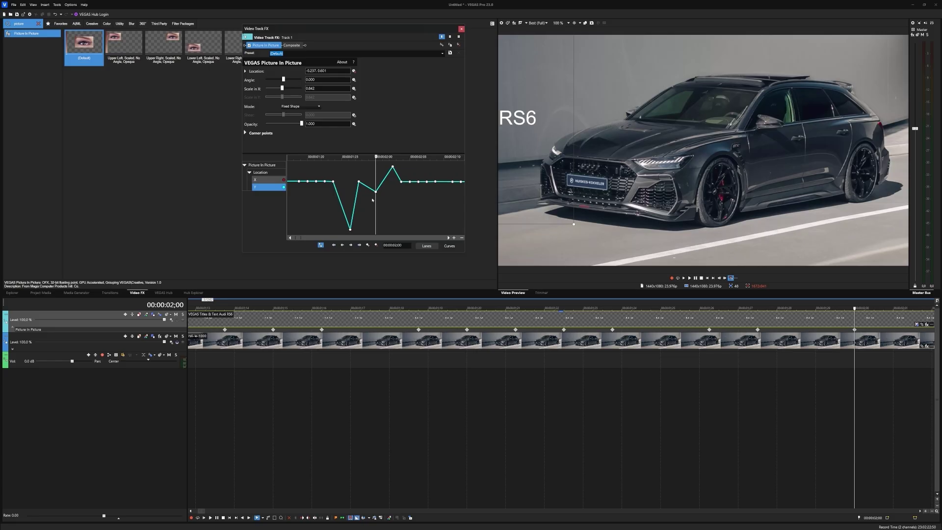